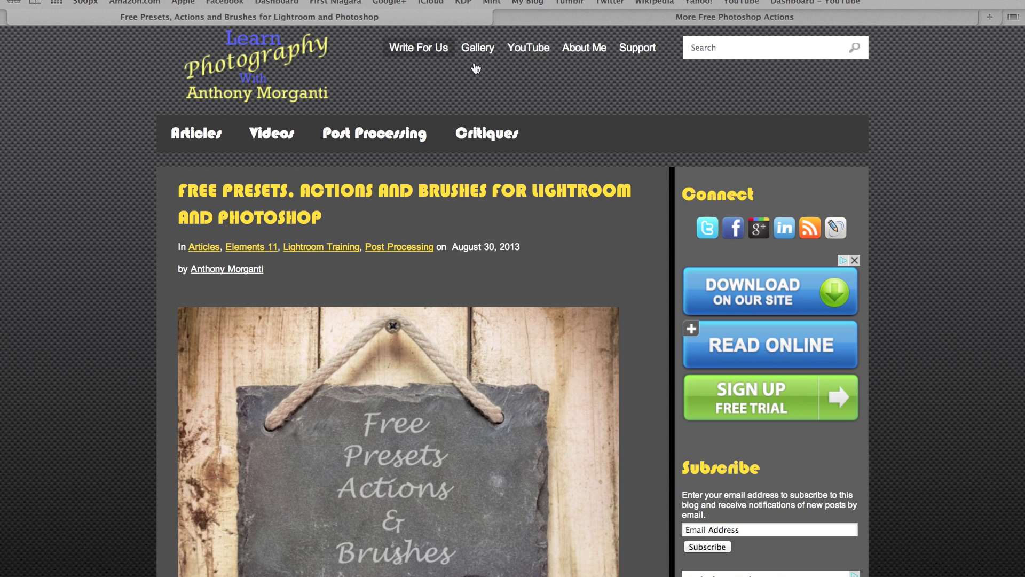
# Glance at the More Free Photoshop Actions tab, then scroll the free presets article to its preset sources
pyautogui.click(530, 21)
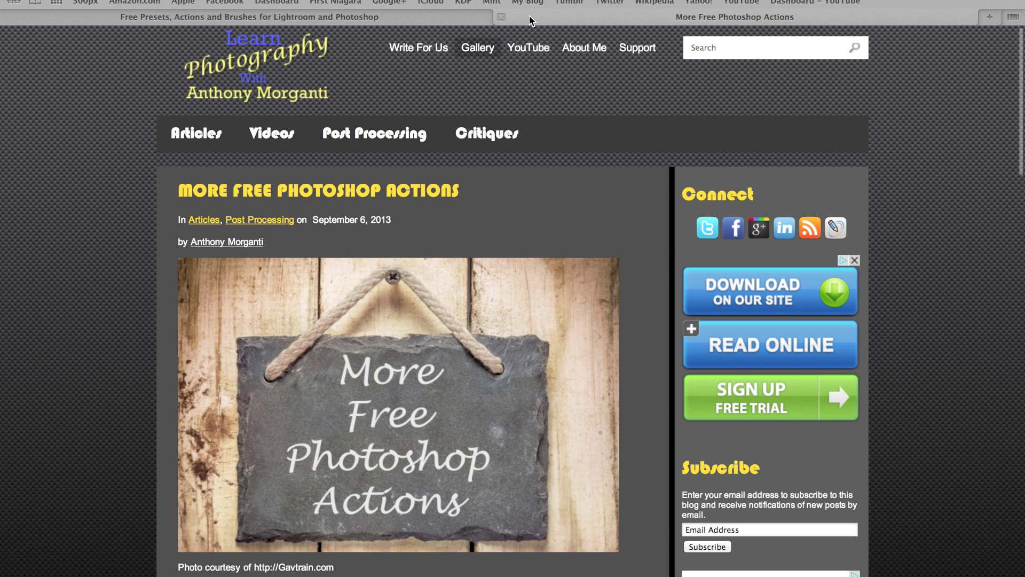
pyautogui.scroll(-4, 54, 473)
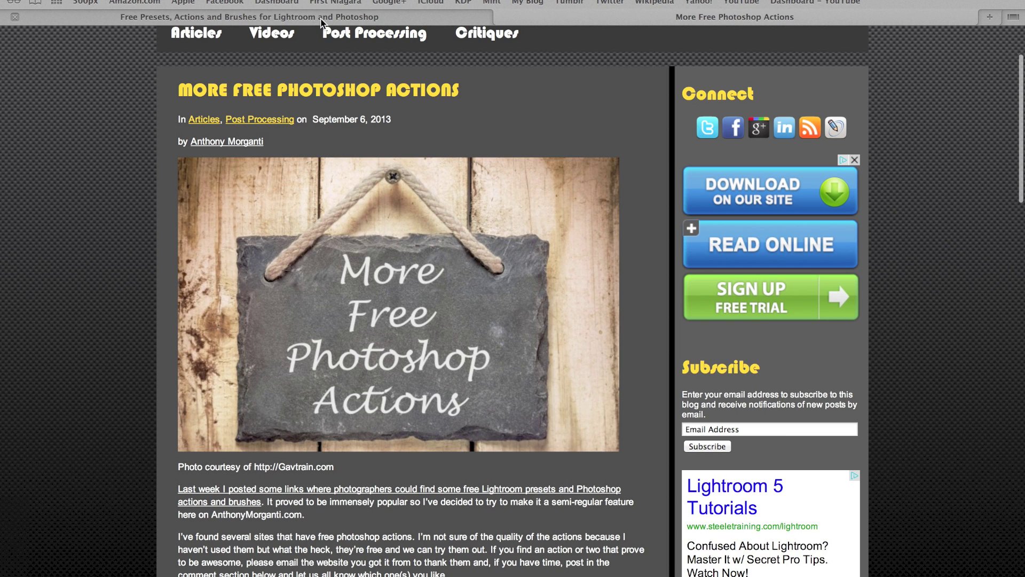
pyautogui.click(214, 16)
pyautogui.scroll(-3, 158, 379)
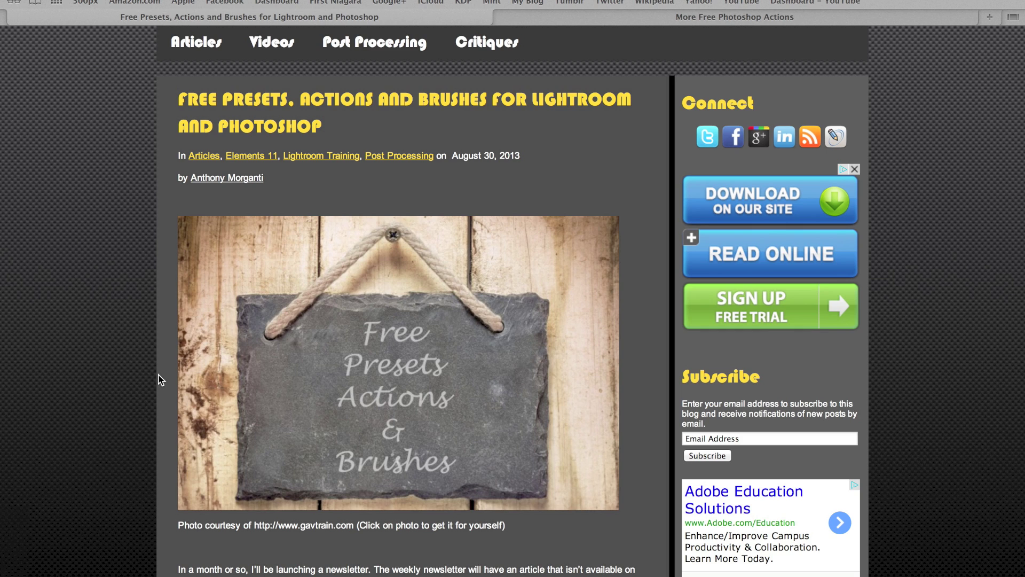
pyautogui.scroll(1, 160, 380)
pyautogui.scroll(-15, 158, 380)
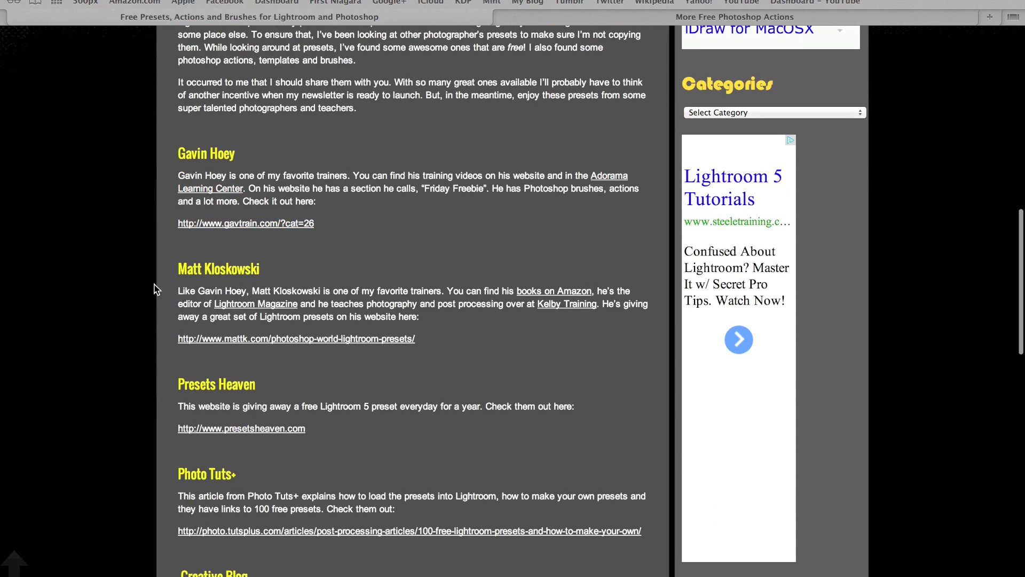
pyautogui.scroll(-4, 155, 383)
pyautogui.scroll(5, 154, 384)
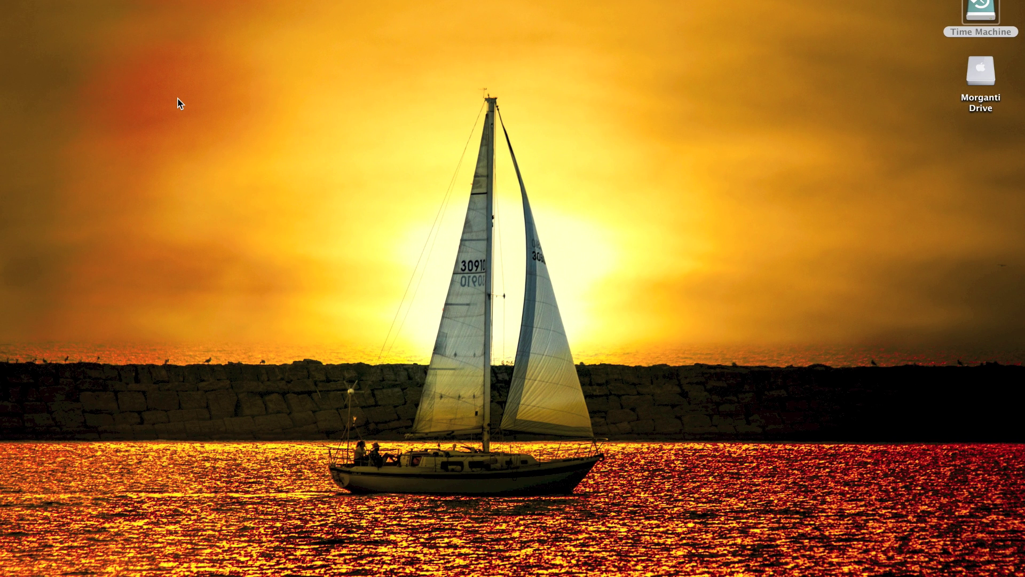
# Extract the presets zip in Downloads into a photoshopworld_lightroom_presets folder, then close Finder
pyautogui.moveTo(1006, 140)
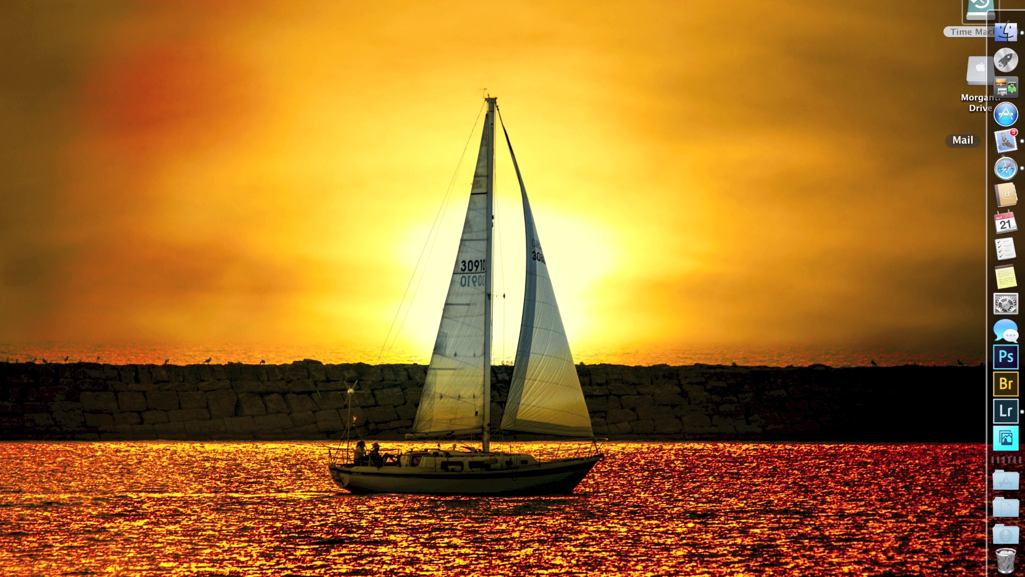
pyautogui.click(1007, 33)
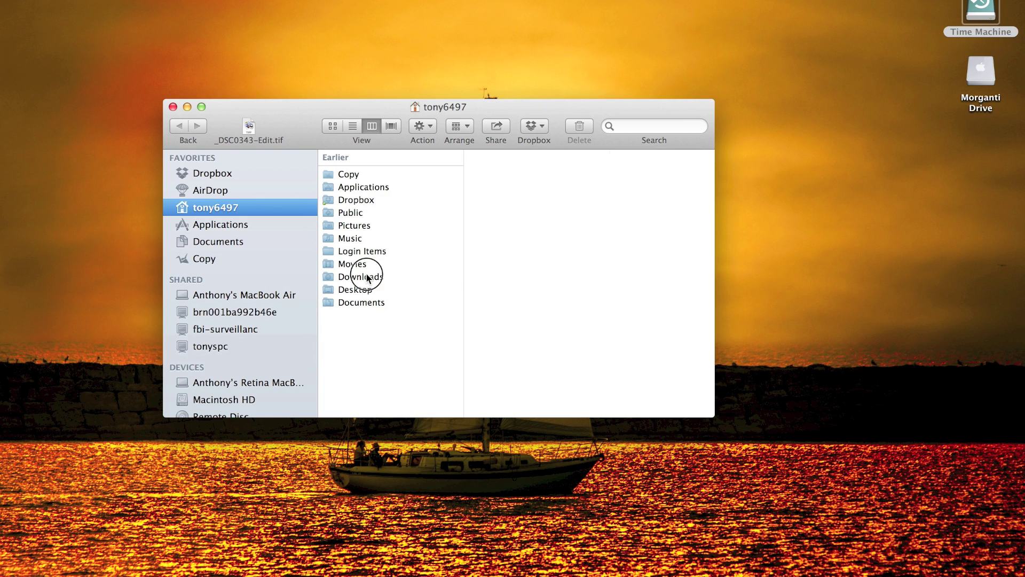
pyautogui.click(368, 276)
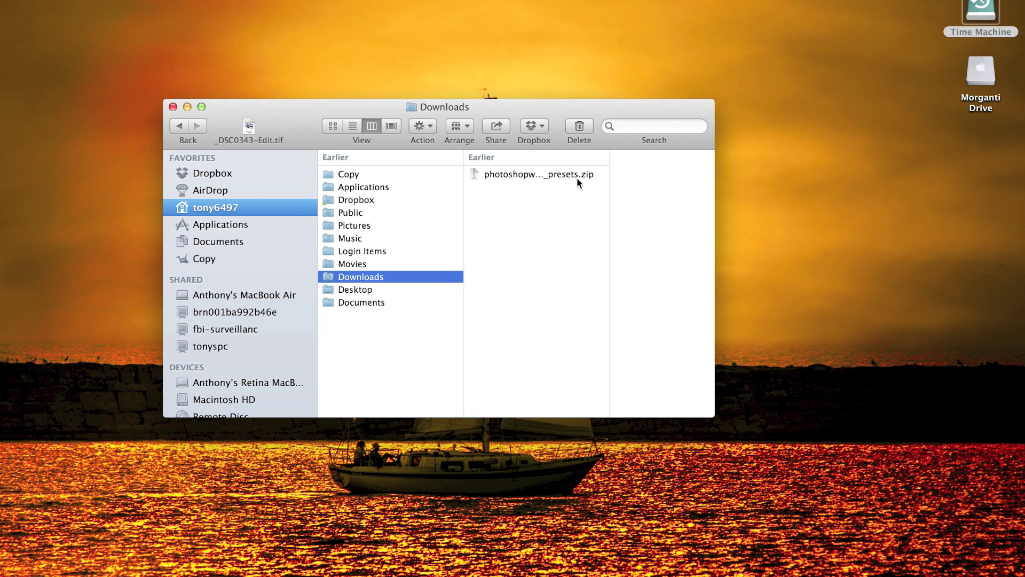
pyautogui.doubleClick(540, 175)
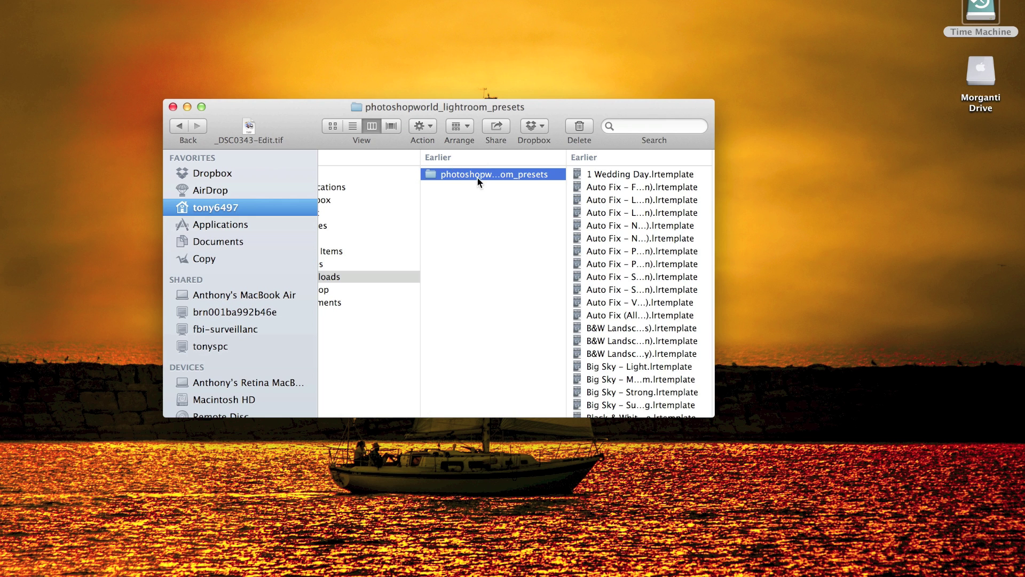
pyautogui.click(173, 106)
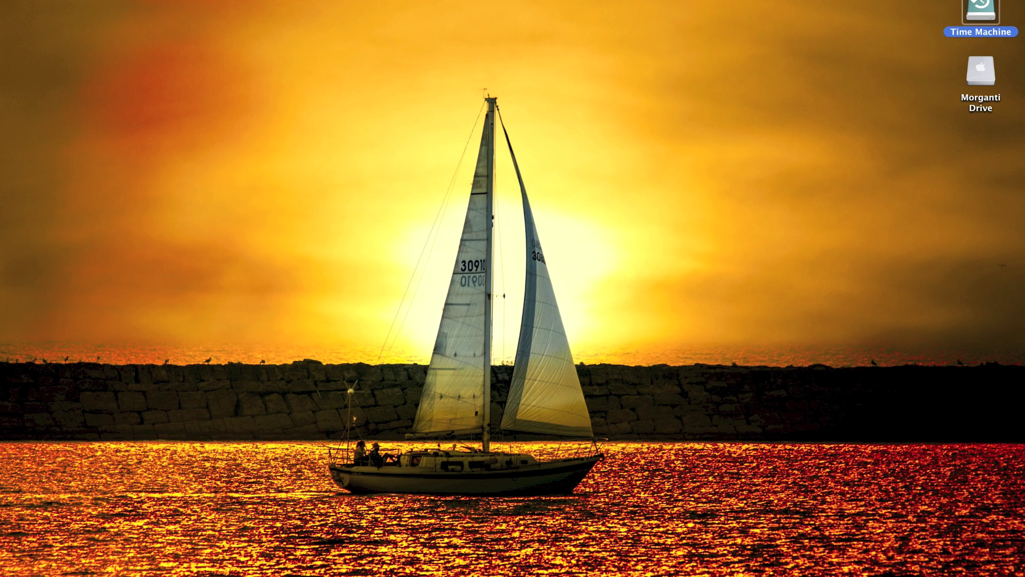
# Return to Lightroom's lakeside tree photo in Develop, re-expand the Presets panel, and open the Lightroom menu
pyautogui.click(1006, 417)
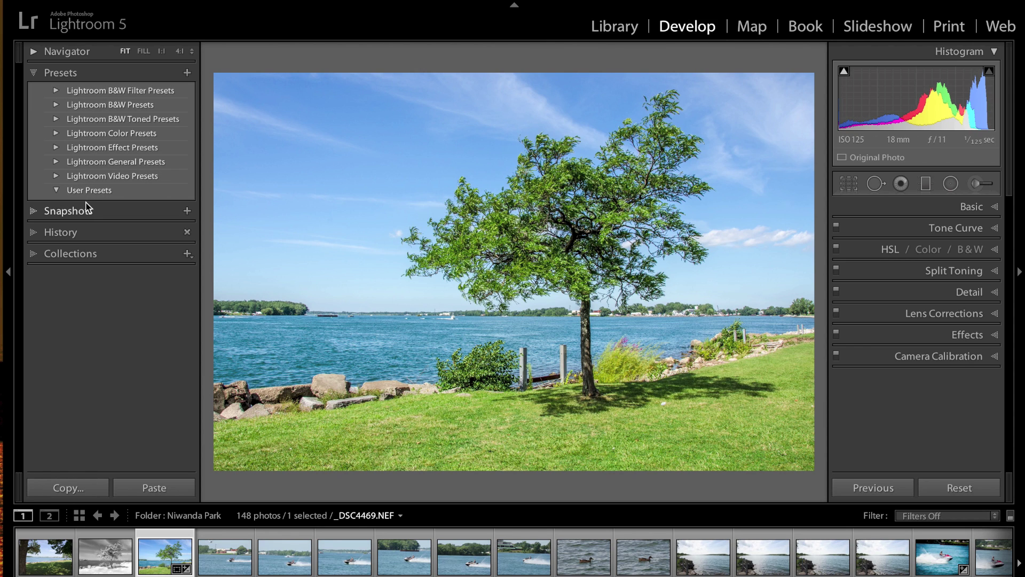
pyautogui.click(33, 75)
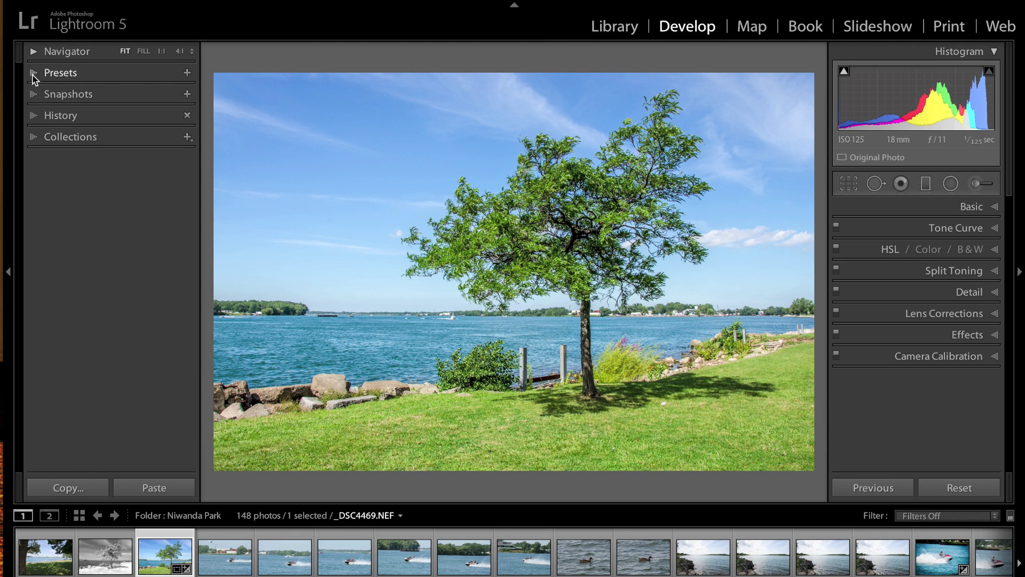
pyautogui.click(34, 74)
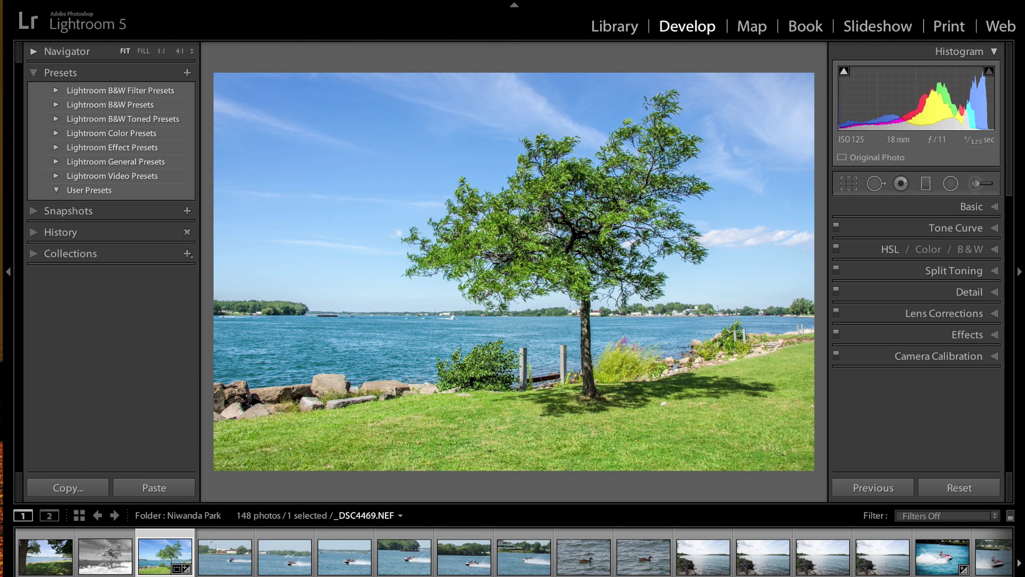
pyautogui.click(53, 1)
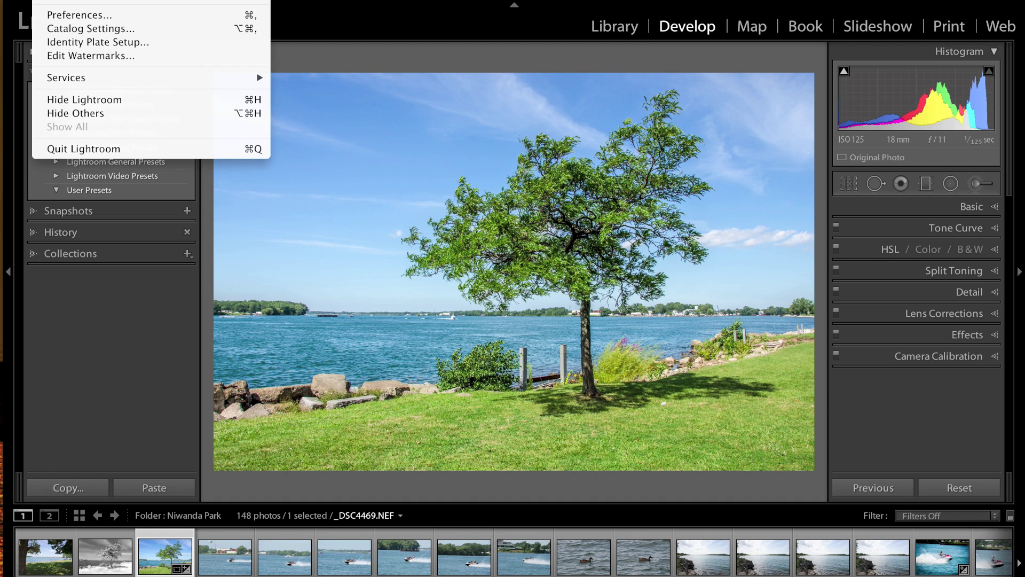
# Open Lightroom Preferences on the Presets tab and reveal the Lightroom presets folder in Finder
pyautogui.click(122, 18)
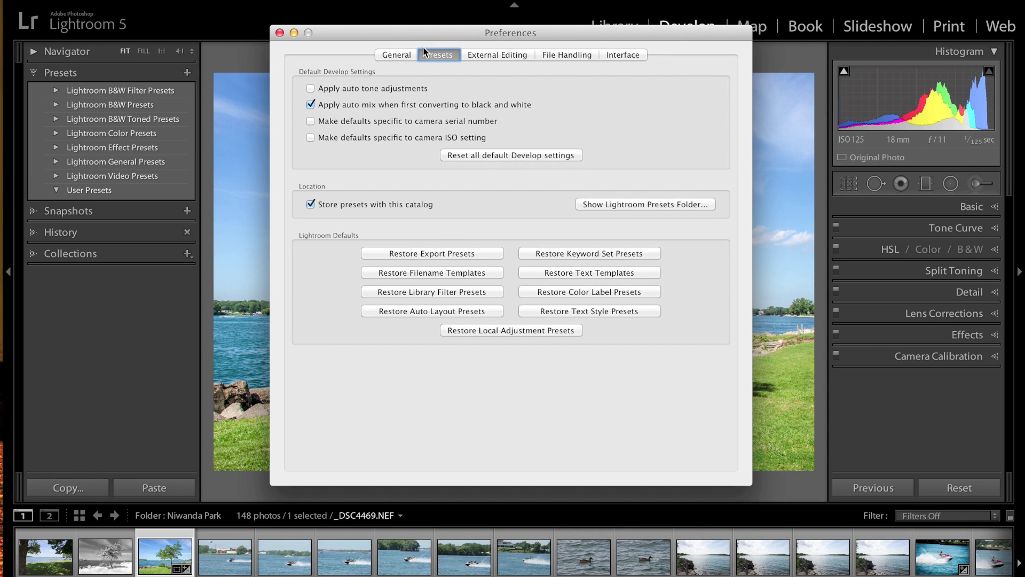
pyautogui.click(399, 55)
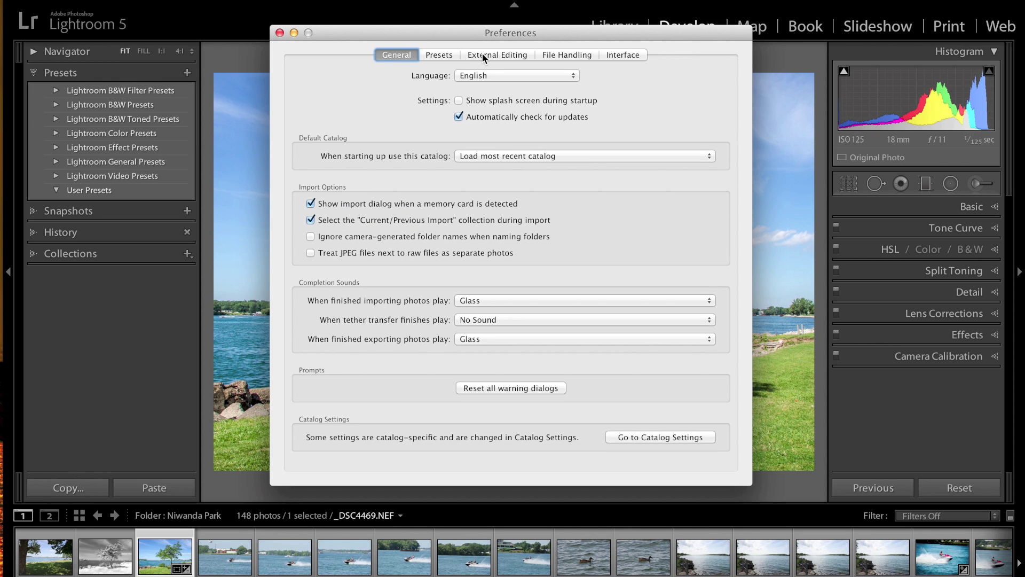
pyautogui.click(446, 56)
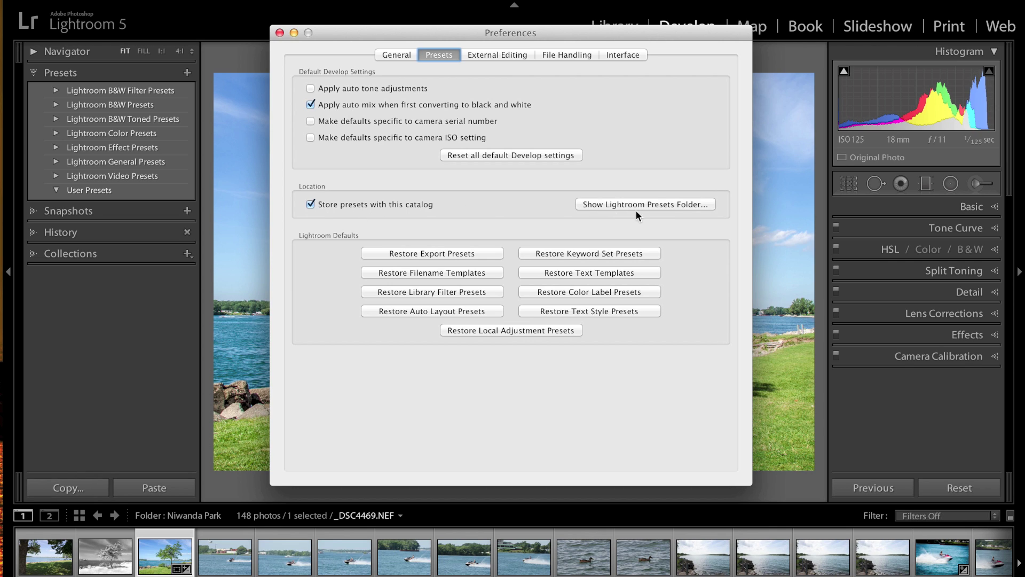
pyautogui.click(665, 203)
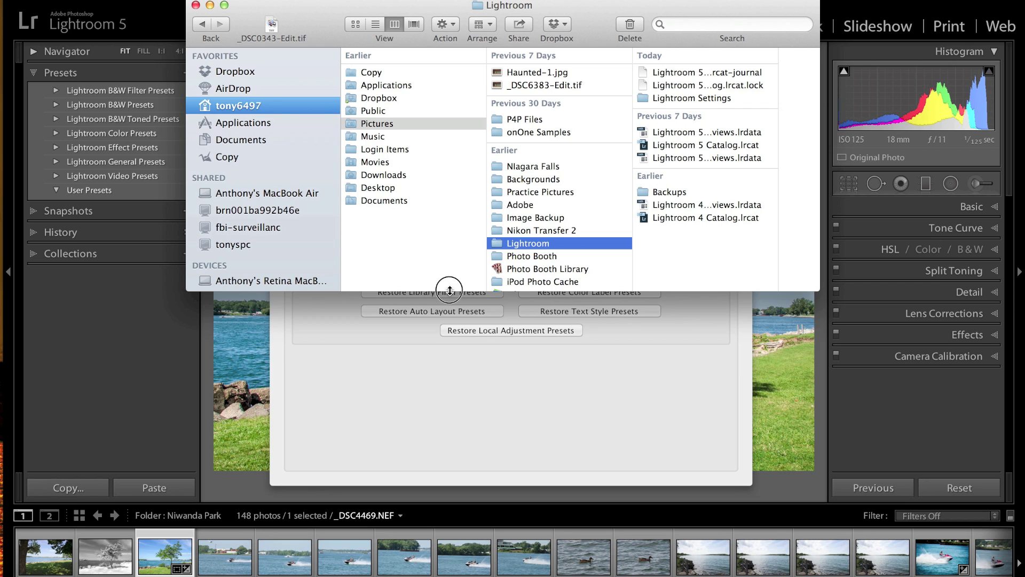
# Enlarge the Finder window, browse to Lightroom Settings > Develop Presets, and open a second Finder window
pyautogui.moveTo(449, 291); pyautogui.dragTo(442, 352)
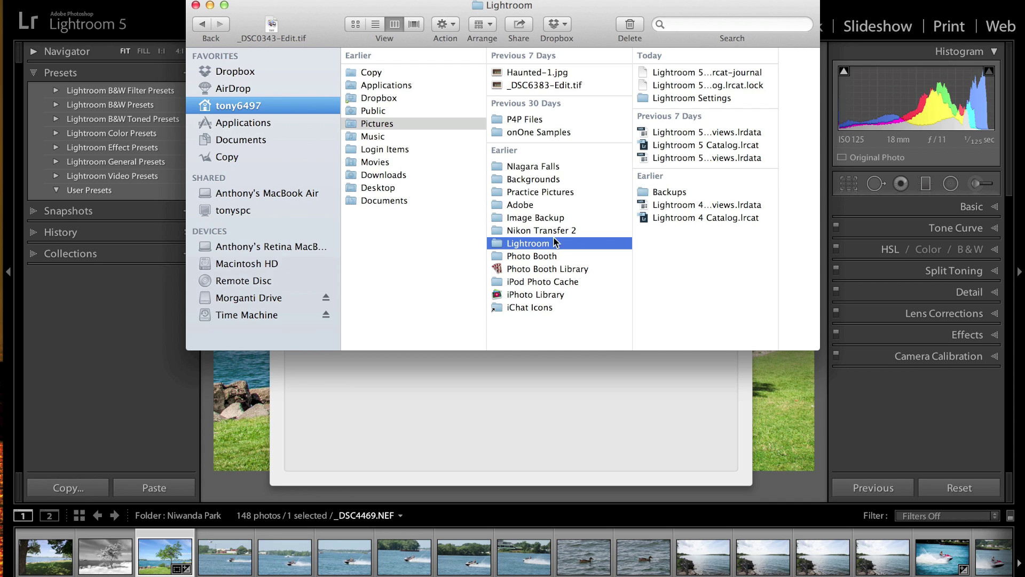
pyautogui.click(686, 98)
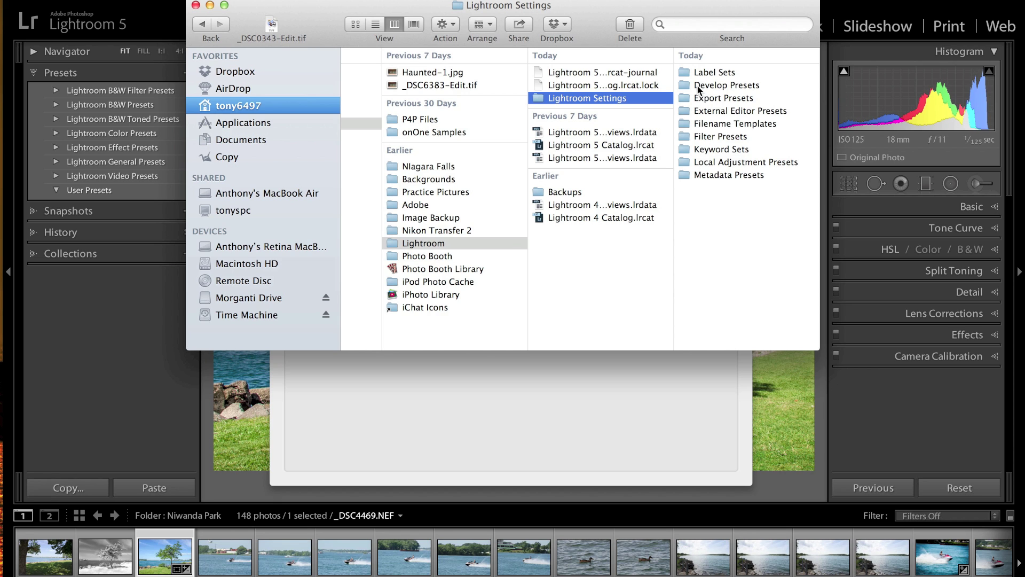
pyautogui.click(728, 86)
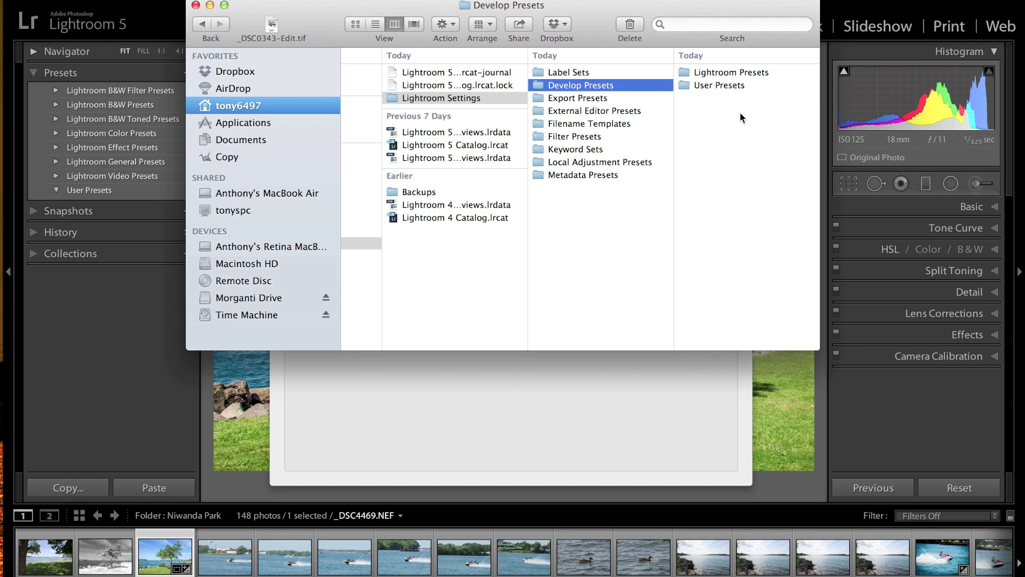
pyautogui.press('super+n')
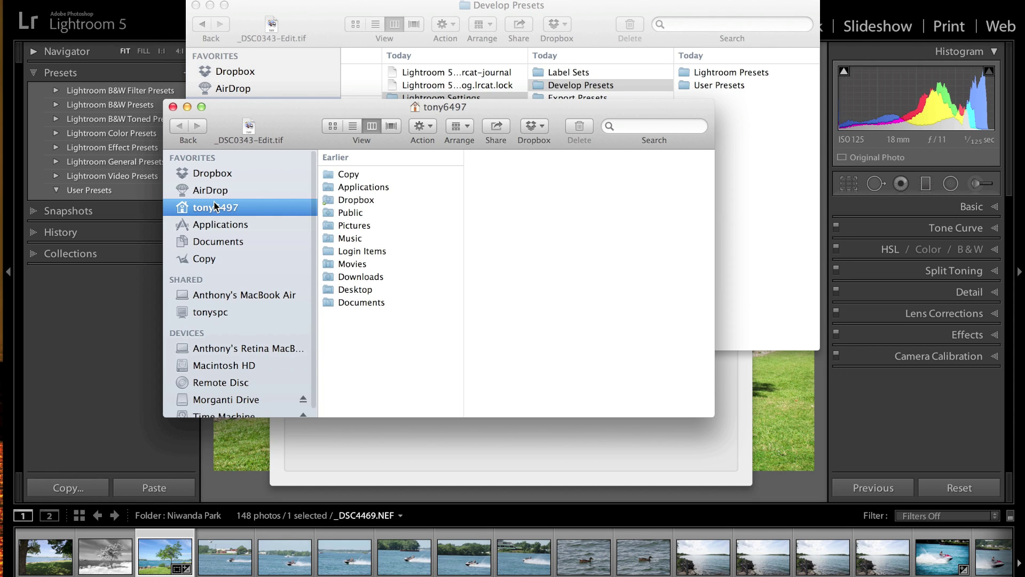
# Copy the extracted photoshopworld presets folder from Downloads into Develop Presets and close the Downloads window
pyautogui.click(359, 277)
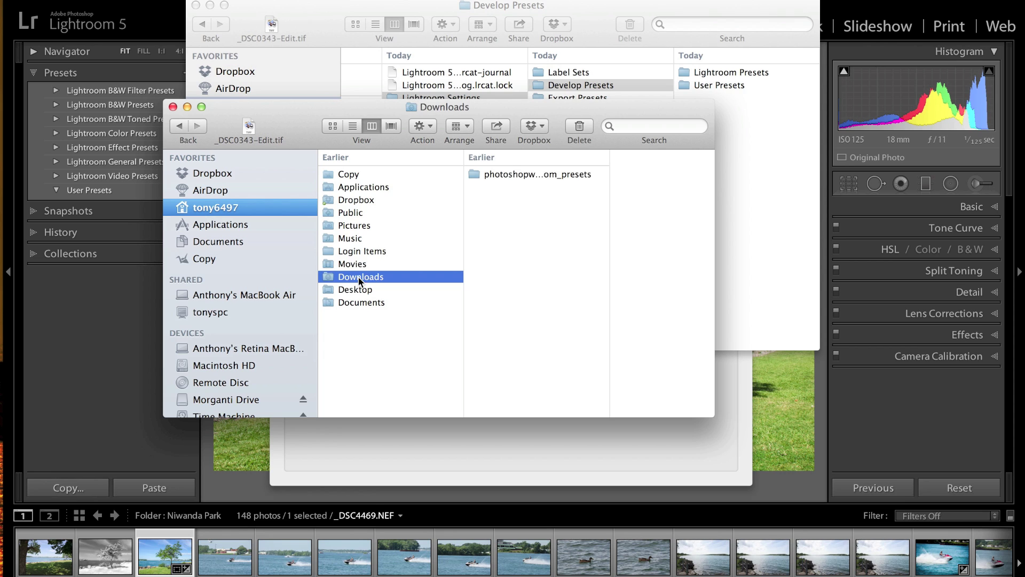
pyautogui.click(483, 172)
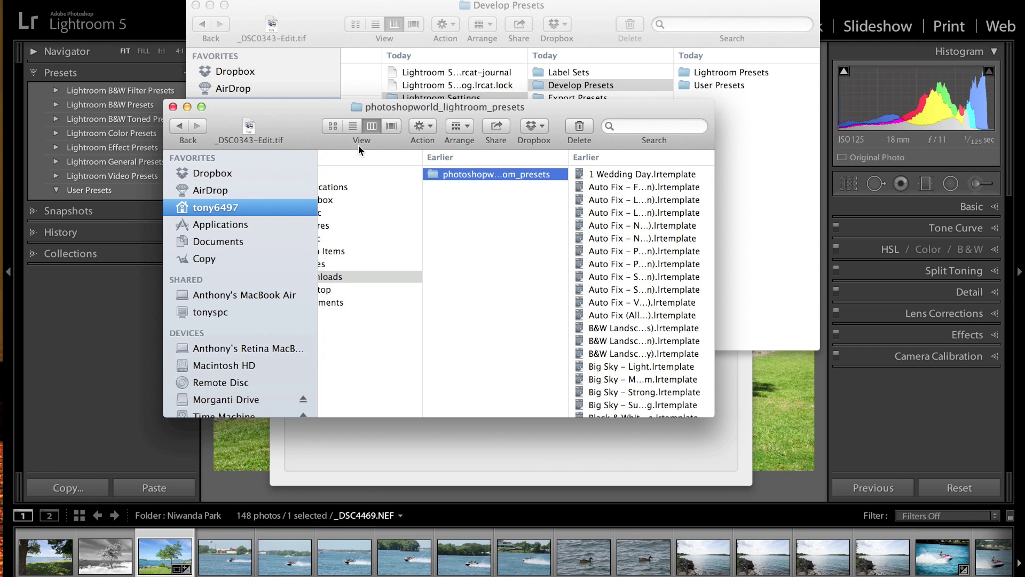
pyautogui.moveTo(273, 120); pyautogui.dragTo(172, 181)
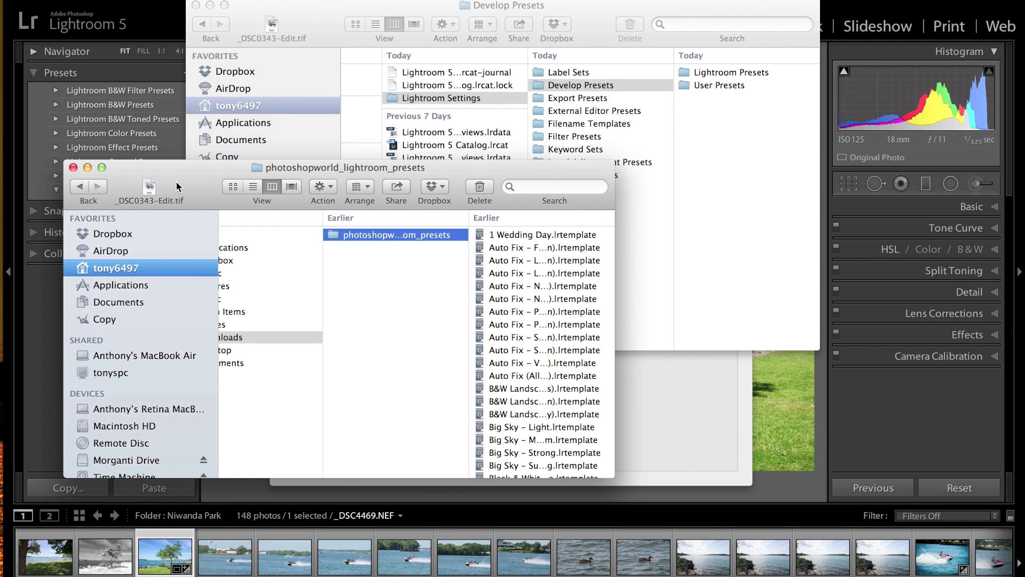
pyautogui.moveTo(393, 235); pyautogui.dragTo(738, 103)
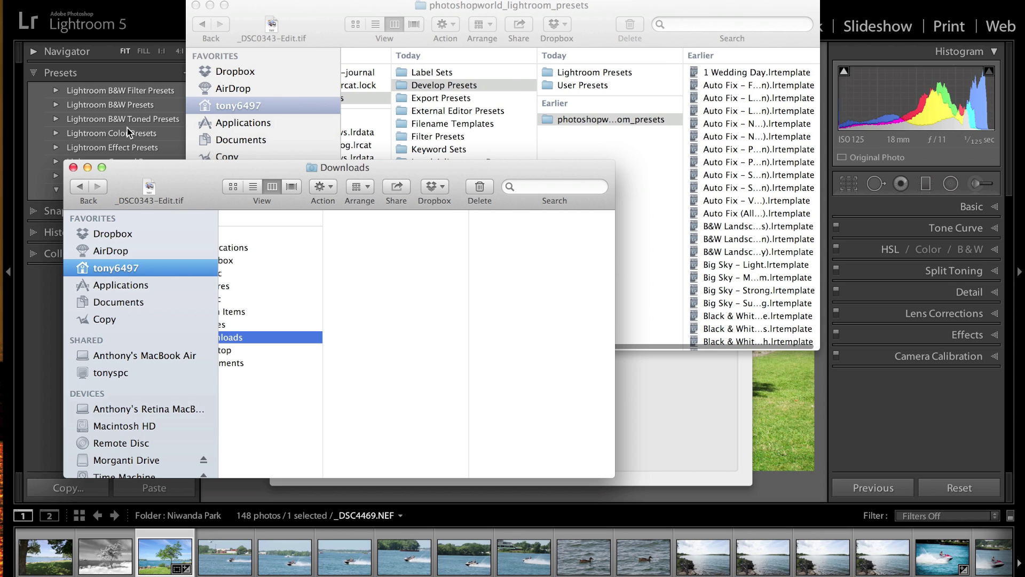
pyautogui.click(73, 168)
pyautogui.hscroll(-5, 531, 167)
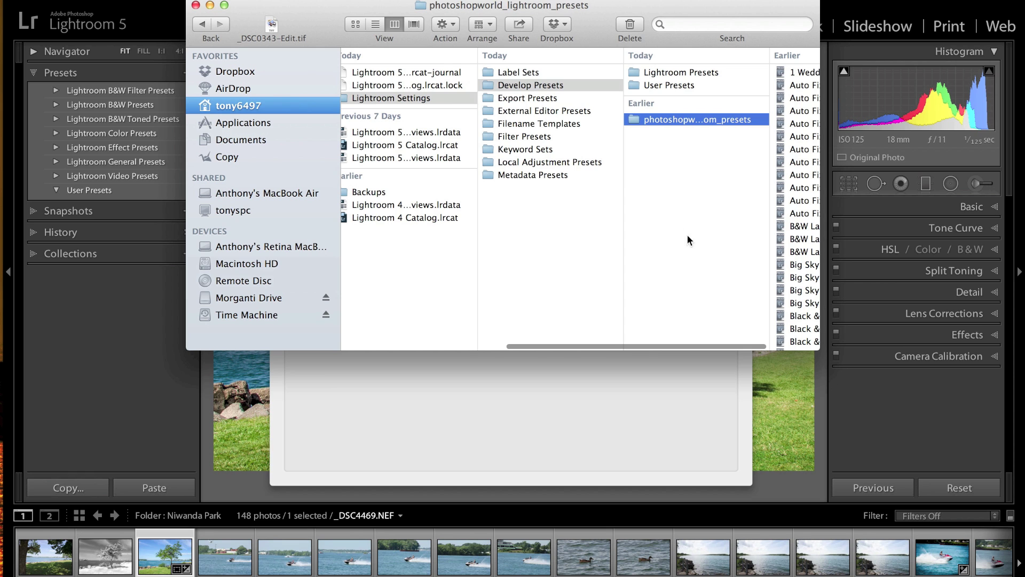
# Confirm the new folder sits in Lightroom Settings > Develop Presets, then close Finder and Preferences
pyautogui.moveTo(352, 9); pyautogui.dragTo(332, 253)
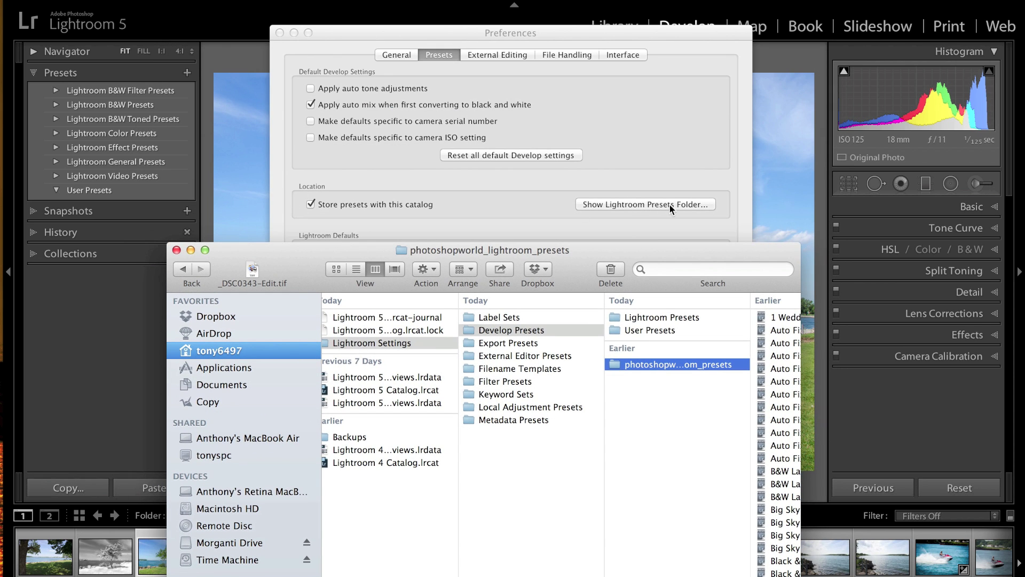
pyautogui.moveTo(261, 255); pyautogui.dragTo(261, 95)
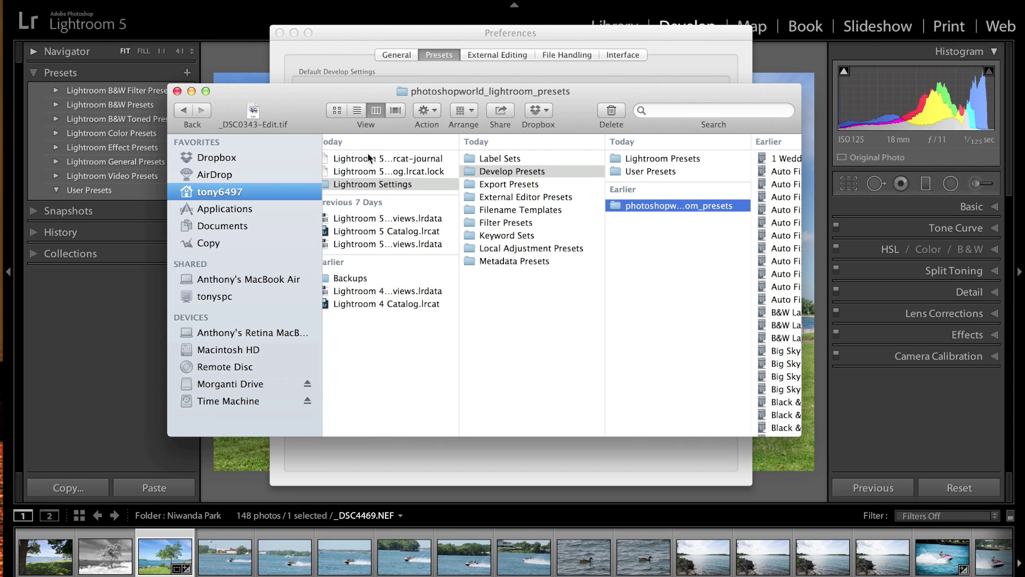
pyautogui.click(368, 185)
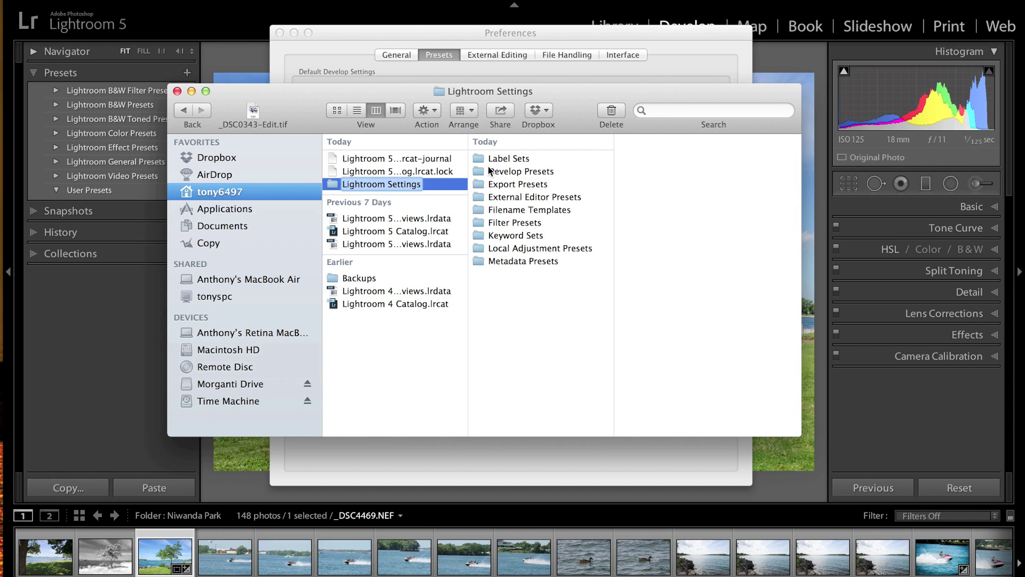
pyautogui.hscroll(-5, 409, 191)
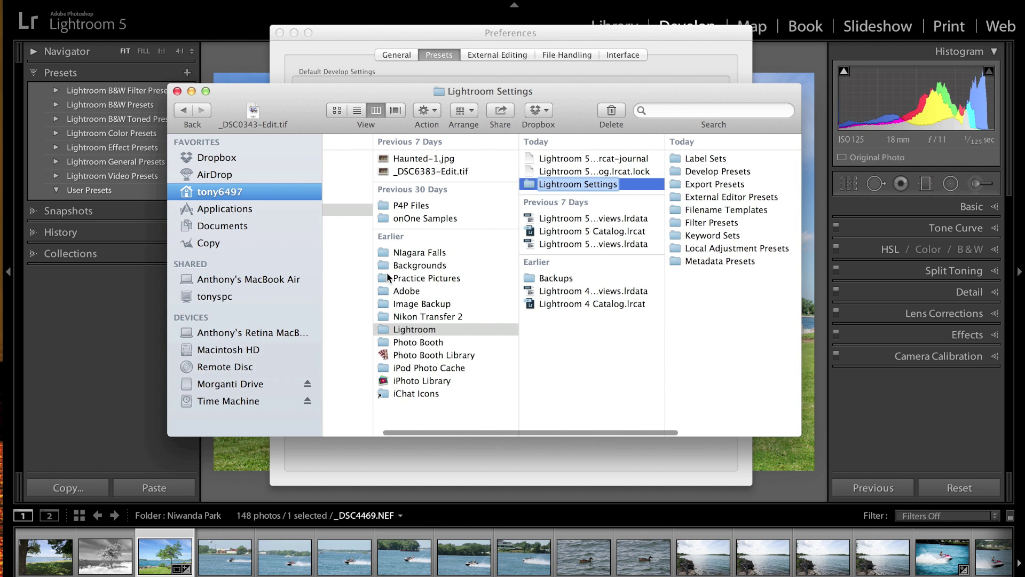
pyautogui.click(428, 330)
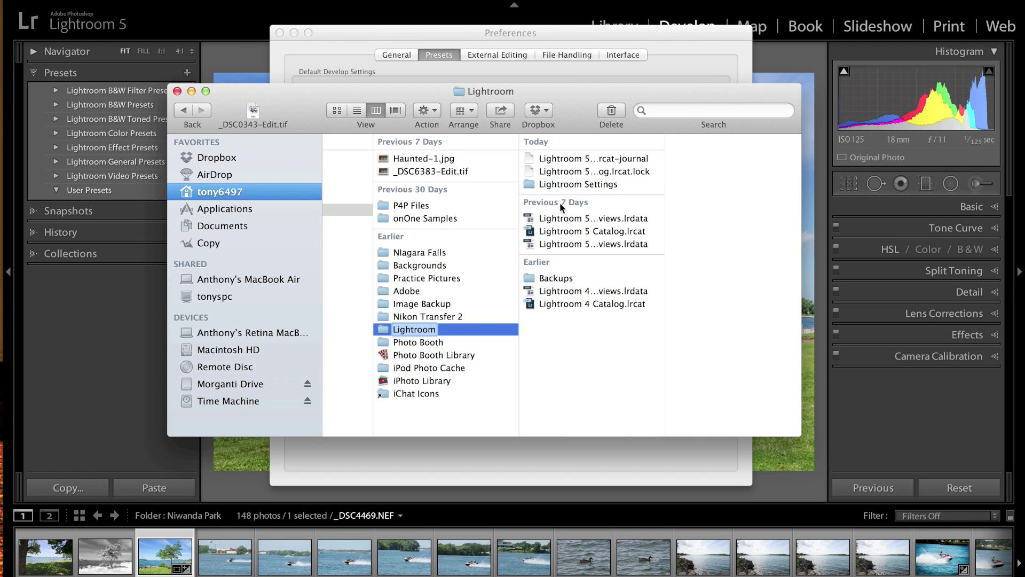
pyautogui.click(554, 185)
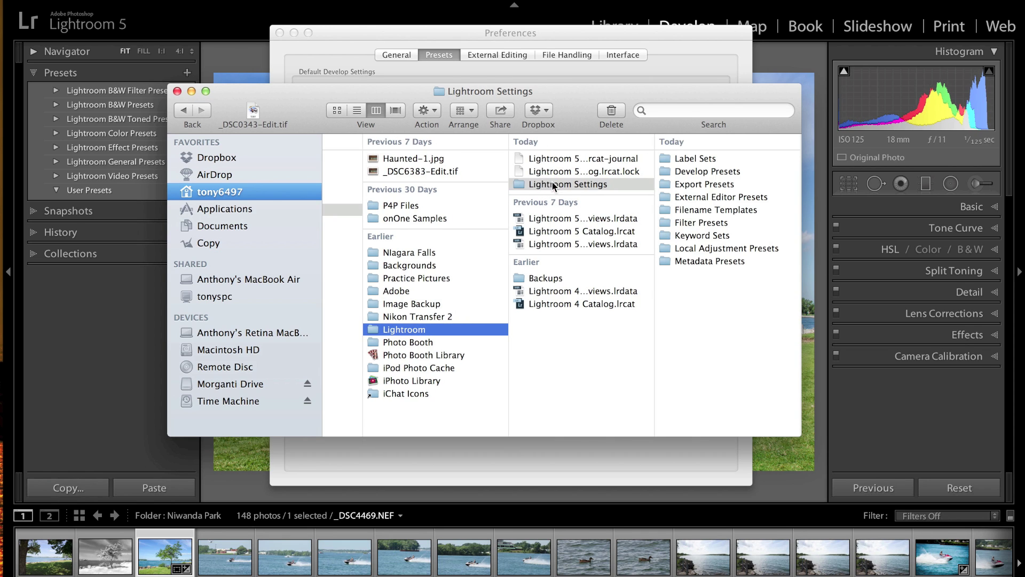
pyautogui.click(681, 171)
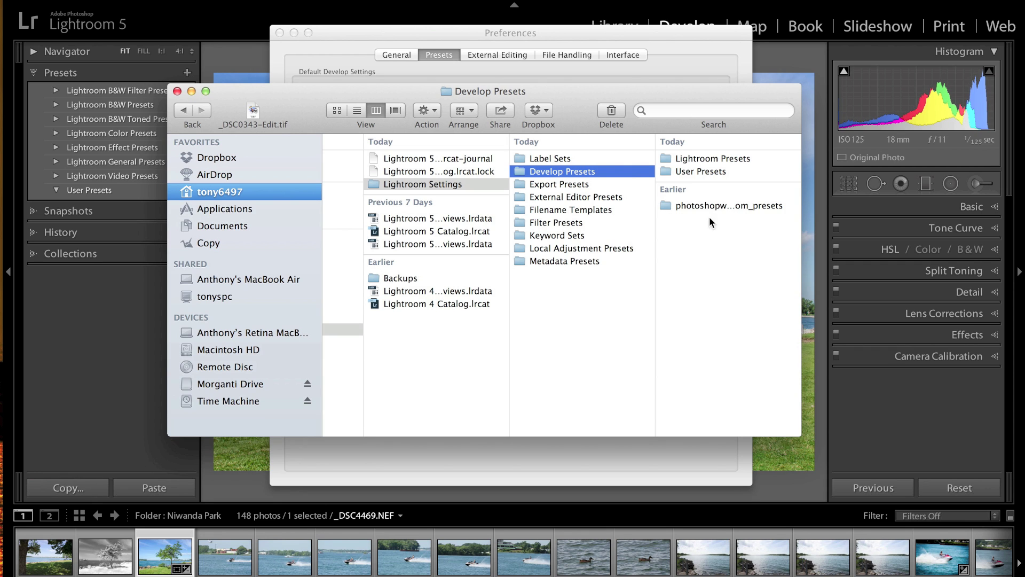
pyautogui.click(177, 92)
pyautogui.click(279, 32)
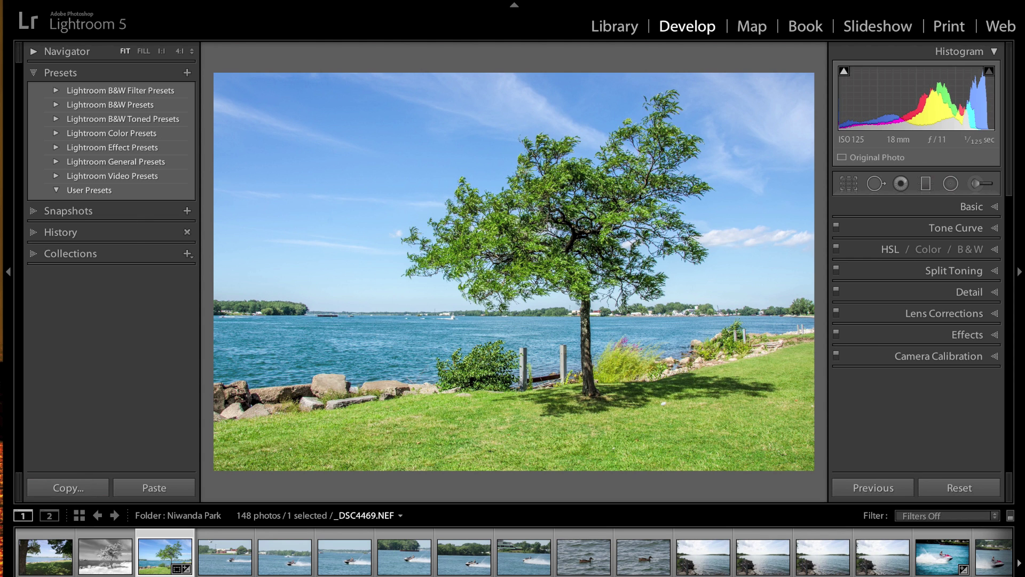
# Quit and relaunch Lightroom so it loads the photoshopworld preset folder
pyautogui.press('super+q')
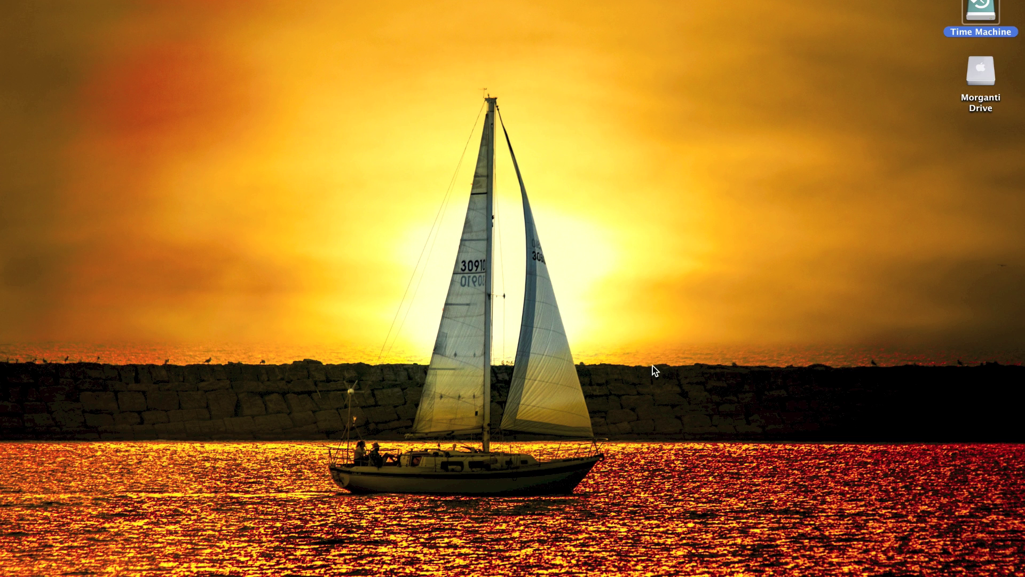
pyautogui.moveTo(1017, 559)
pyautogui.click(1013, 417)
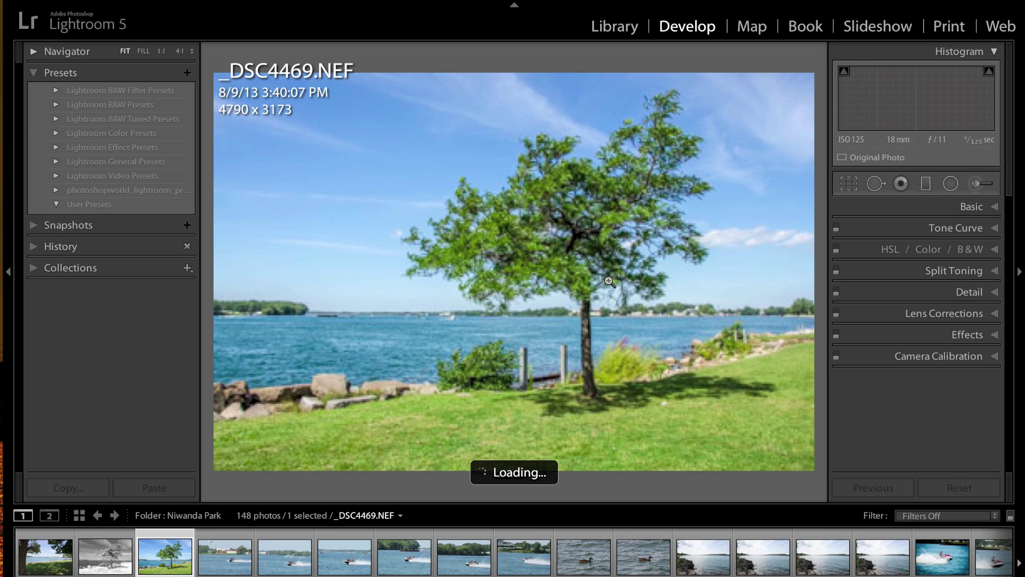
# Expand the photoshopworld folder and scroll its presets, from 1 Wedding Day to Wedding Fairytale (Dark Edge)
pyautogui.click(55, 190)
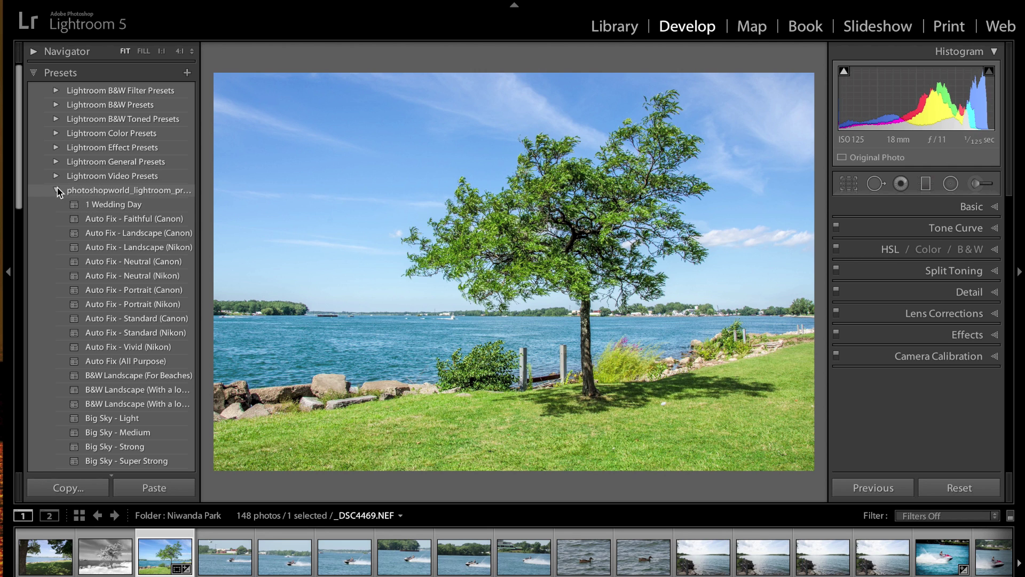
pyautogui.scroll(-5, 101, 379)
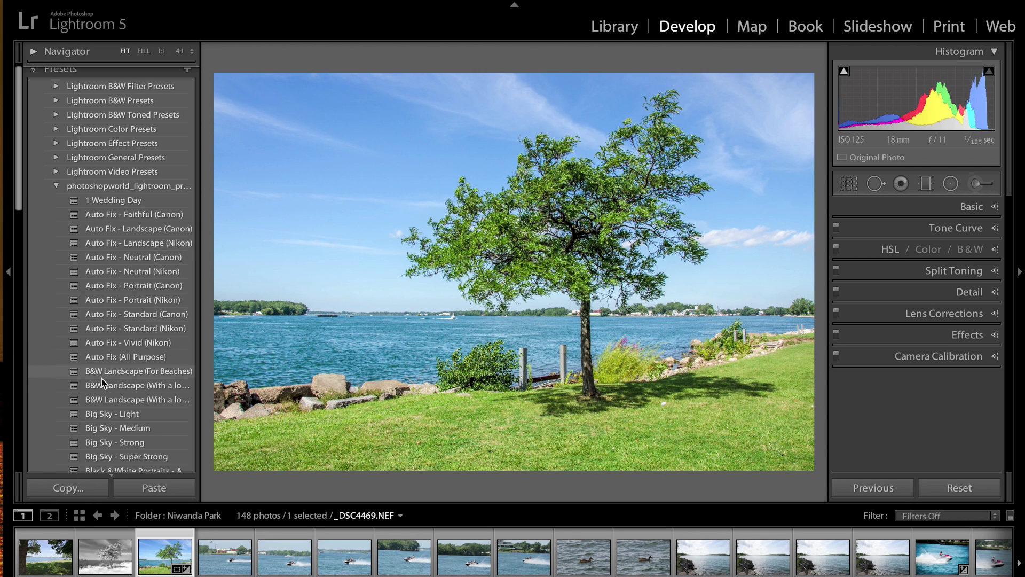
pyautogui.scroll(-8, 102, 379)
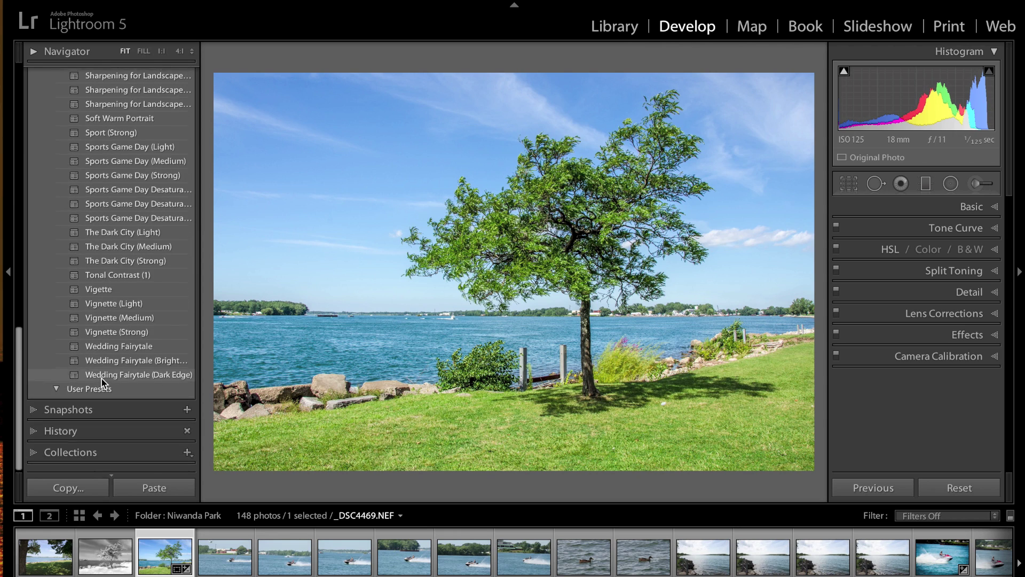
pyautogui.scroll(6, 101, 379)
pyautogui.scroll(7, 102, 380)
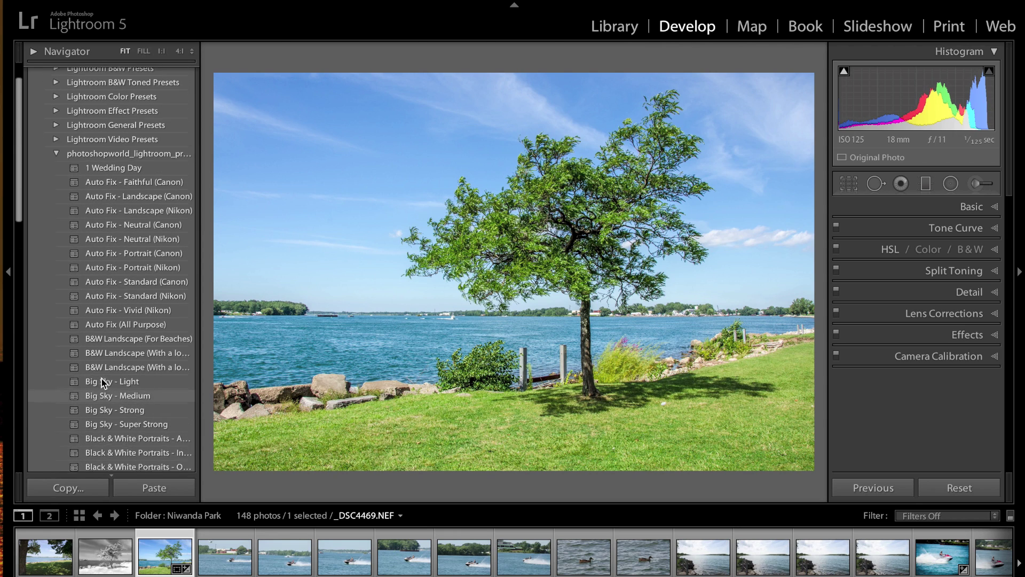
pyautogui.scroll(-5, 121, 325)
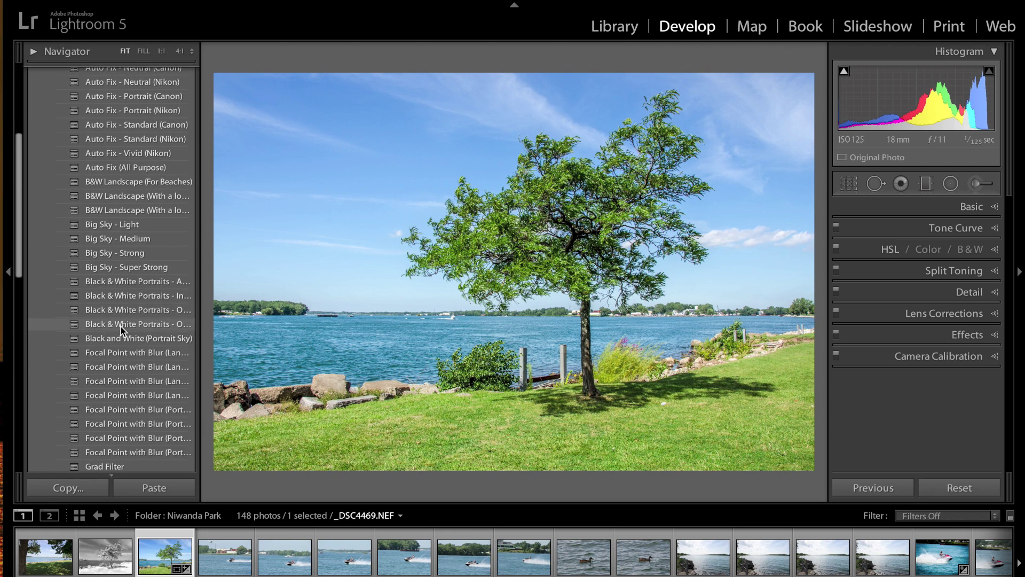
pyautogui.scroll(4, 118, 168)
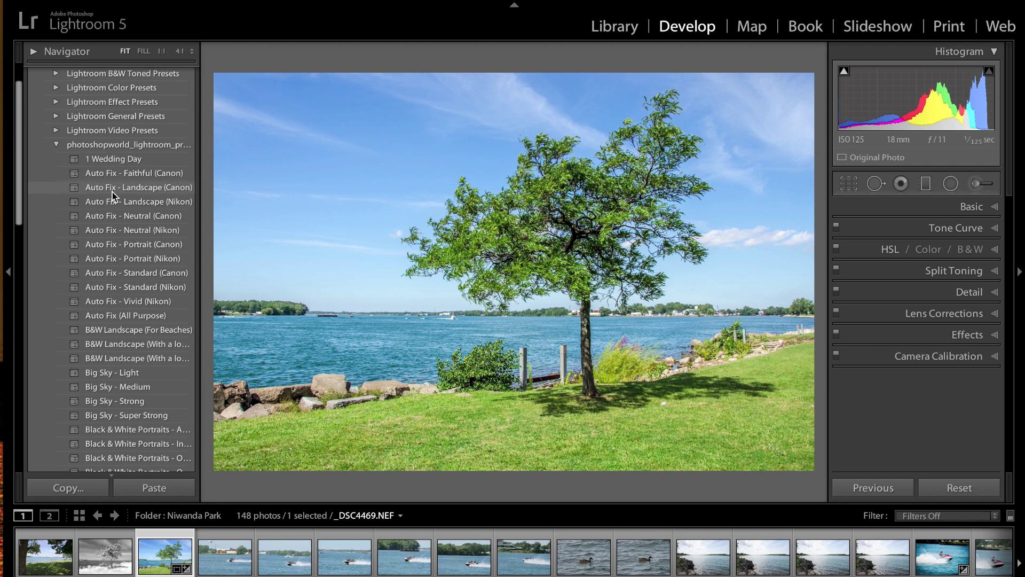
# Try Auto Fix - Landscape (Canon), then (Nikon), then Canon again, finishing with a Sports Game Day Desaturated preset
pyautogui.click(142, 188)
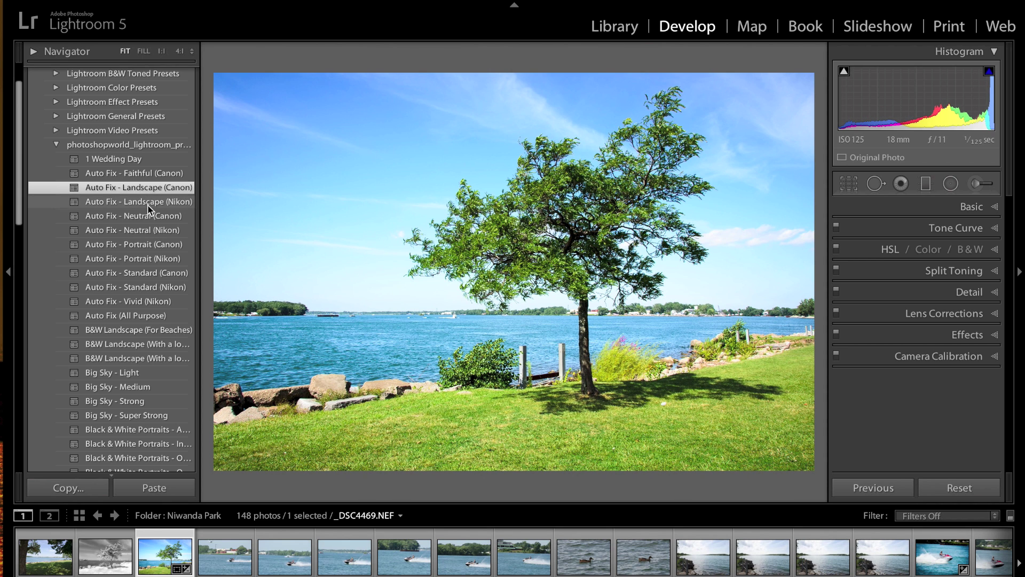
pyautogui.click(148, 206)
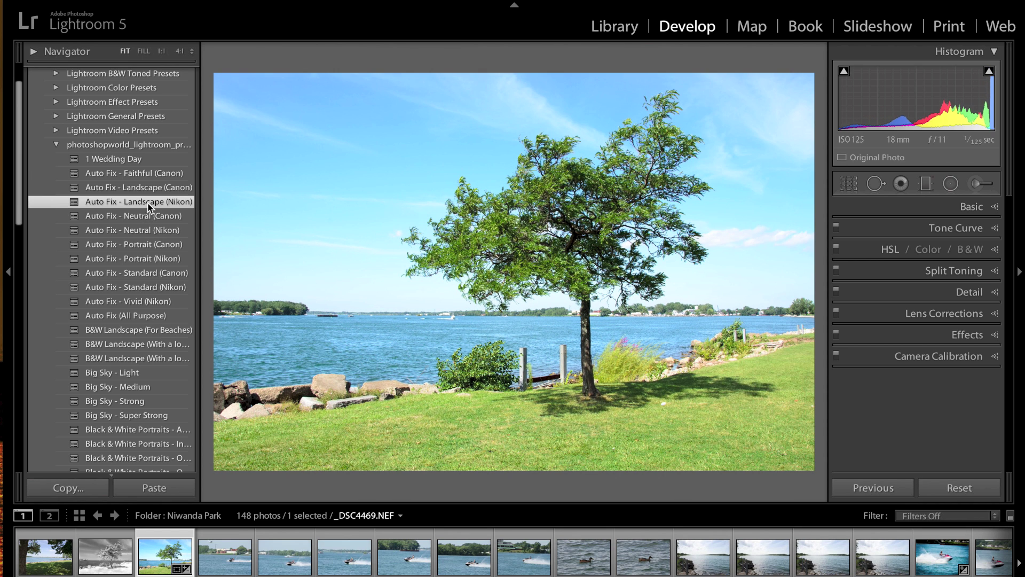
pyautogui.click(146, 187)
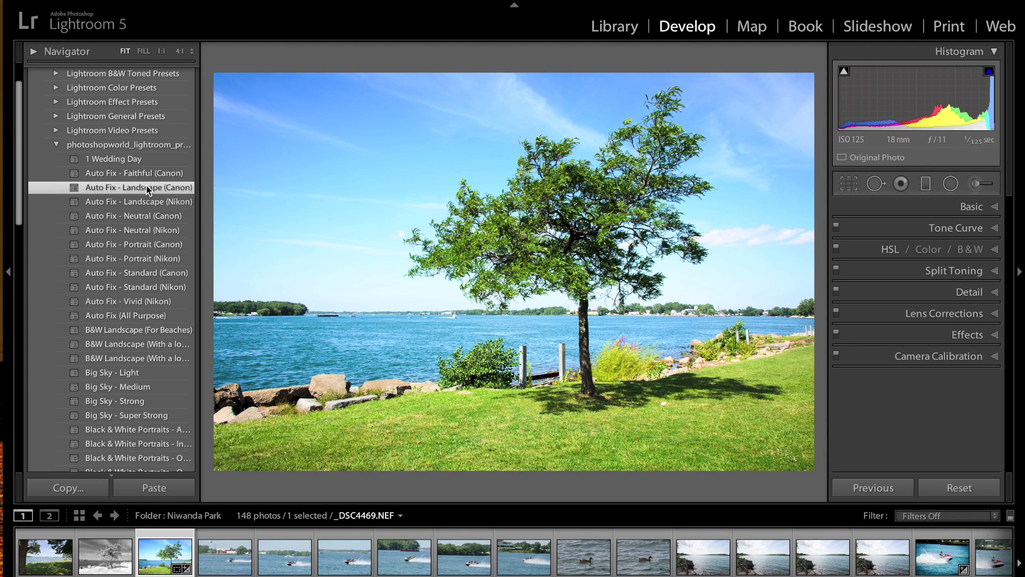
pyautogui.scroll(-6, 133, 261)
pyautogui.scroll(-8, 133, 260)
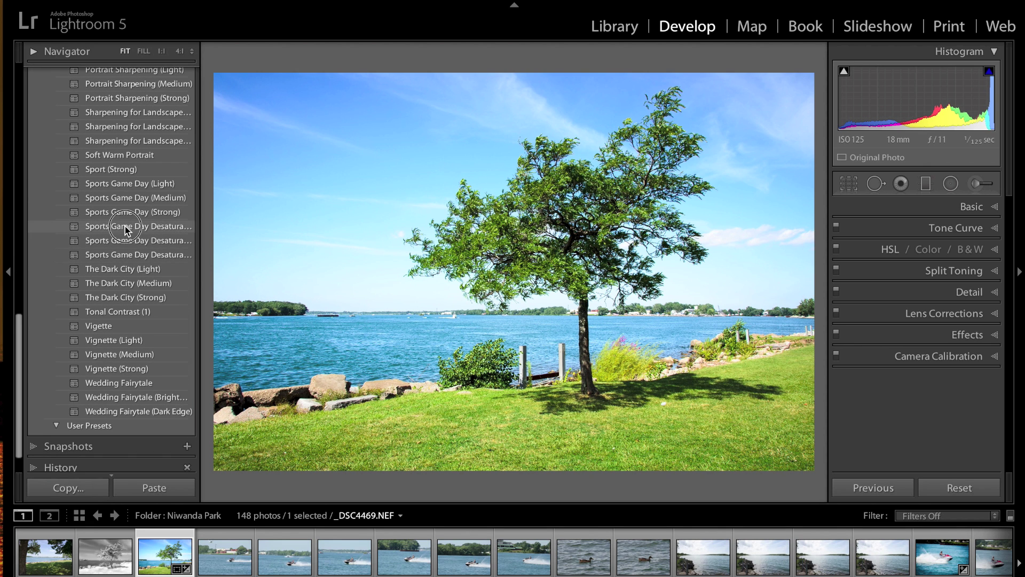
pyautogui.click(125, 226)
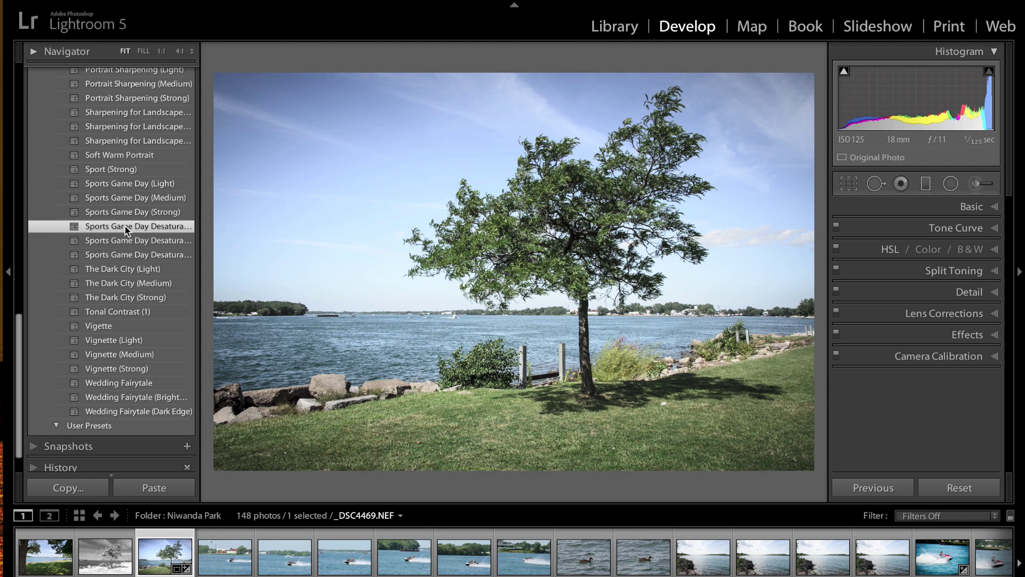
pyautogui.scroll(-1, 125, 225)
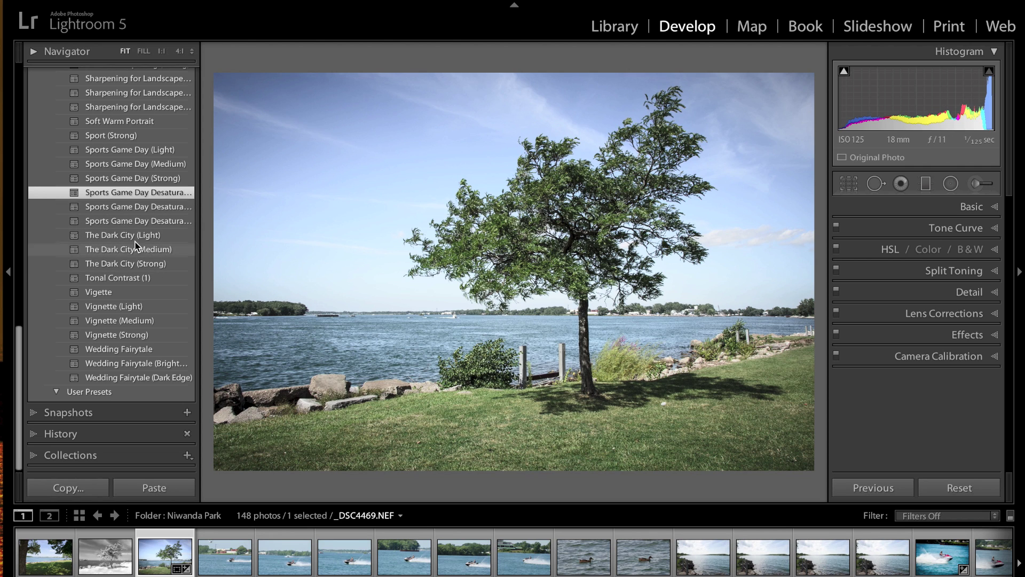
# Try Tonal Contrast (1), the Vignette, Light and Medium presets, then The Dark City (Strong)
pyautogui.click(113, 281)
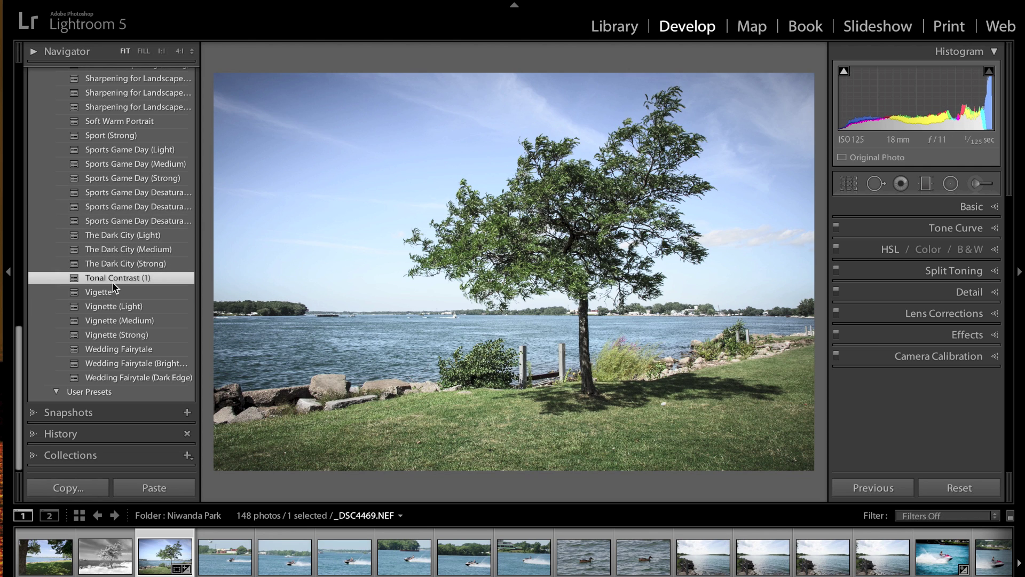
pyautogui.click(112, 298)
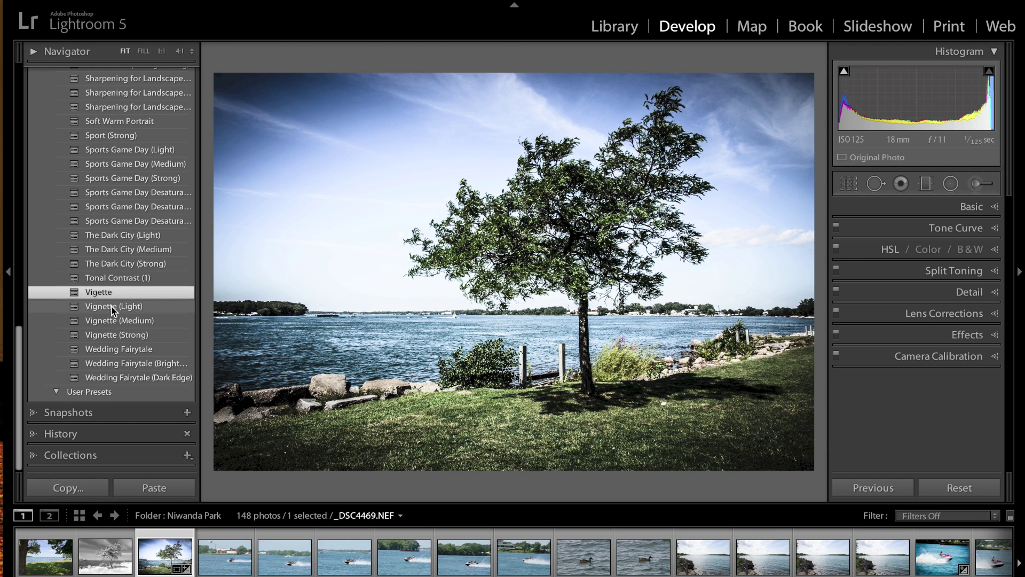
pyautogui.click(113, 309)
pyautogui.click(110, 323)
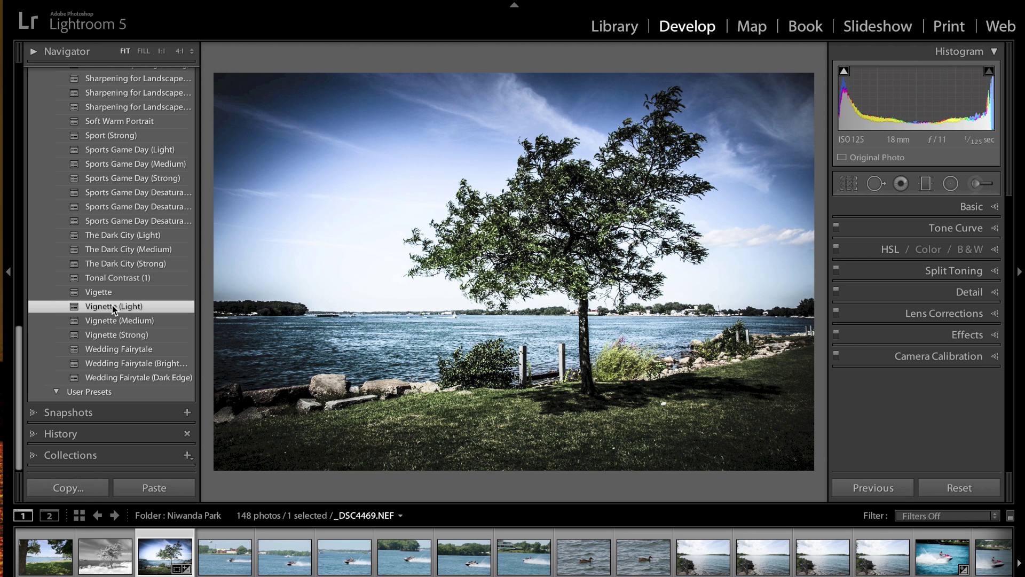
pyautogui.click(104, 278)
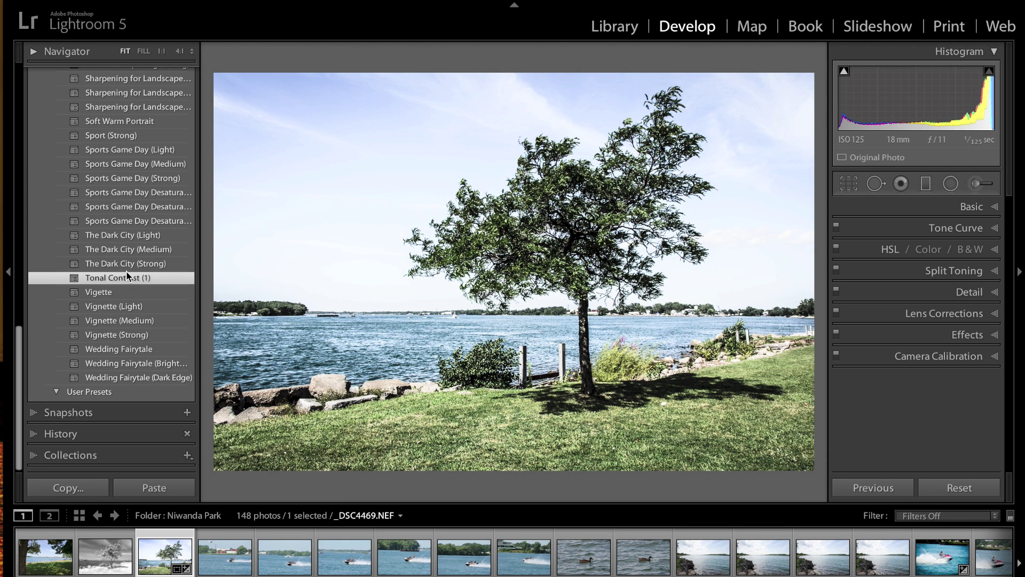
pyautogui.click(107, 263)
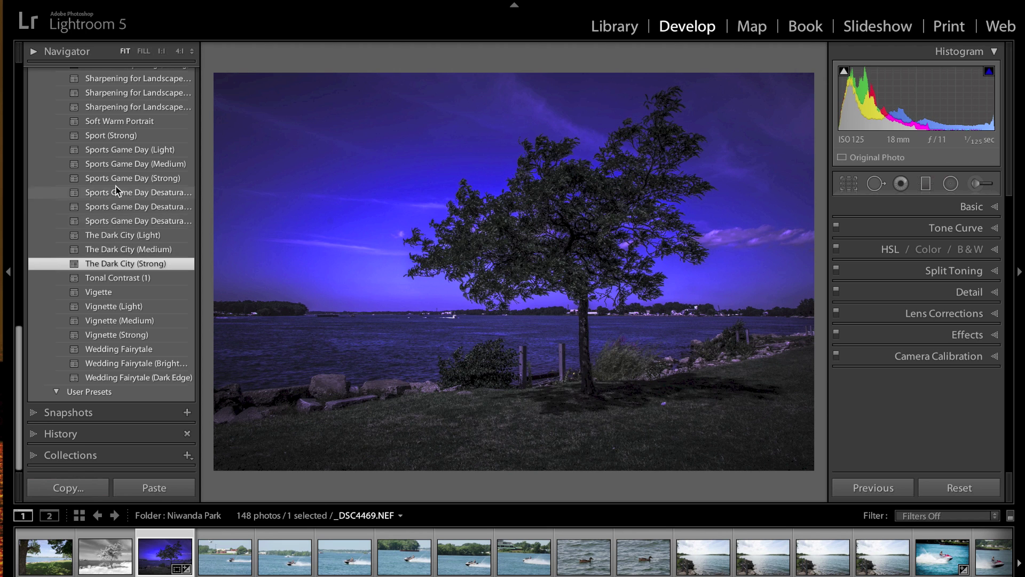
# Apply Auto Fix - Vivid (Nikon), then Big Sky - Strong, then a Black & White Portraits preset
pyautogui.scroll(15, 117, 191)
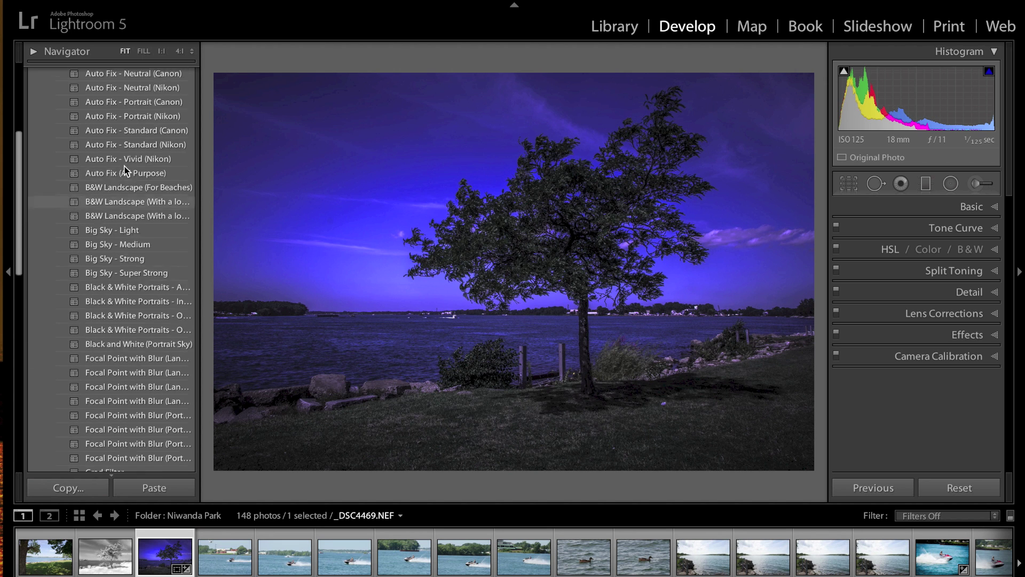
pyautogui.scroll(1, 125, 168)
pyautogui.click(126, 169)
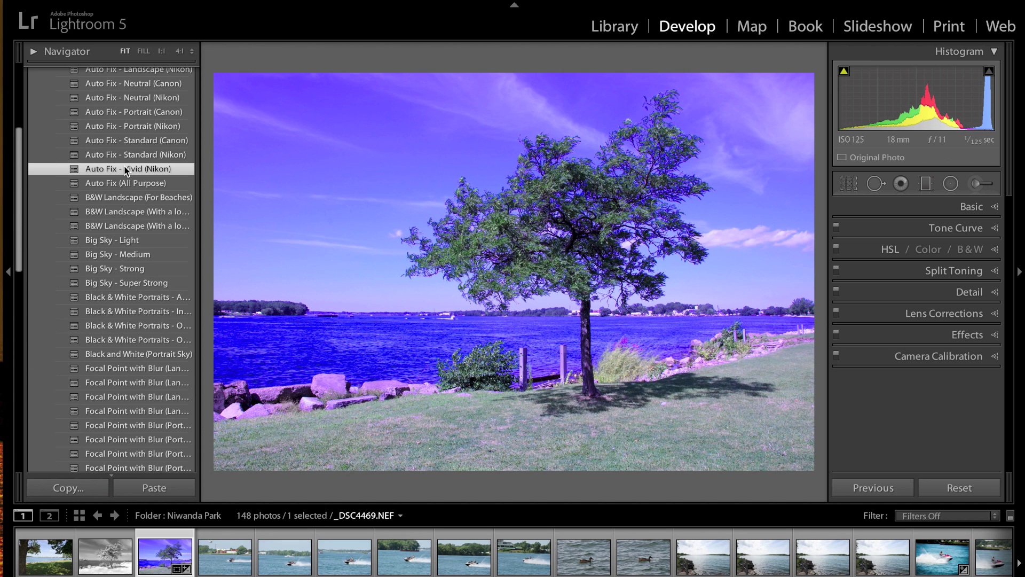
pyautogui.click(120, 268)
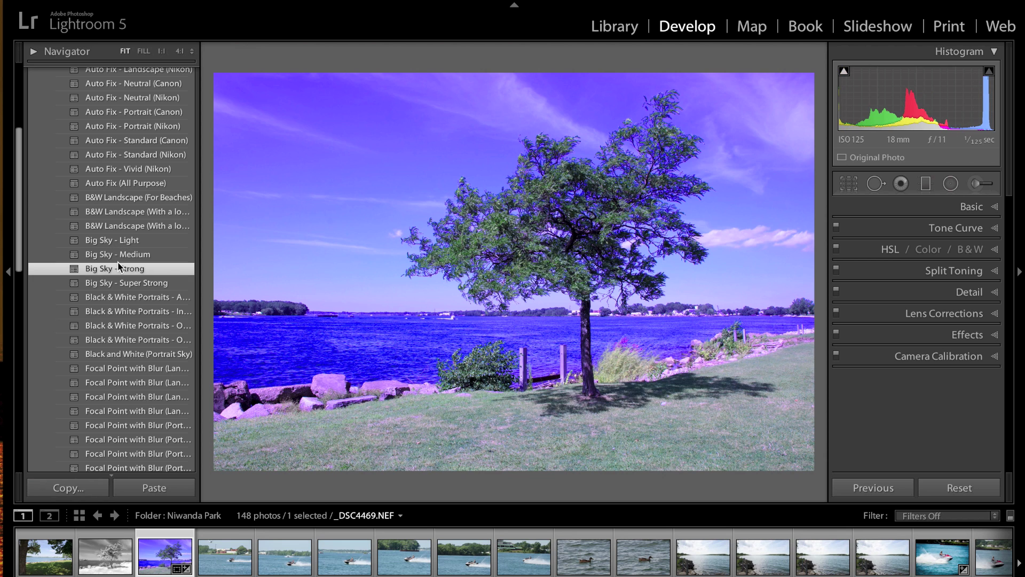
pyautogui.click(132, 297)
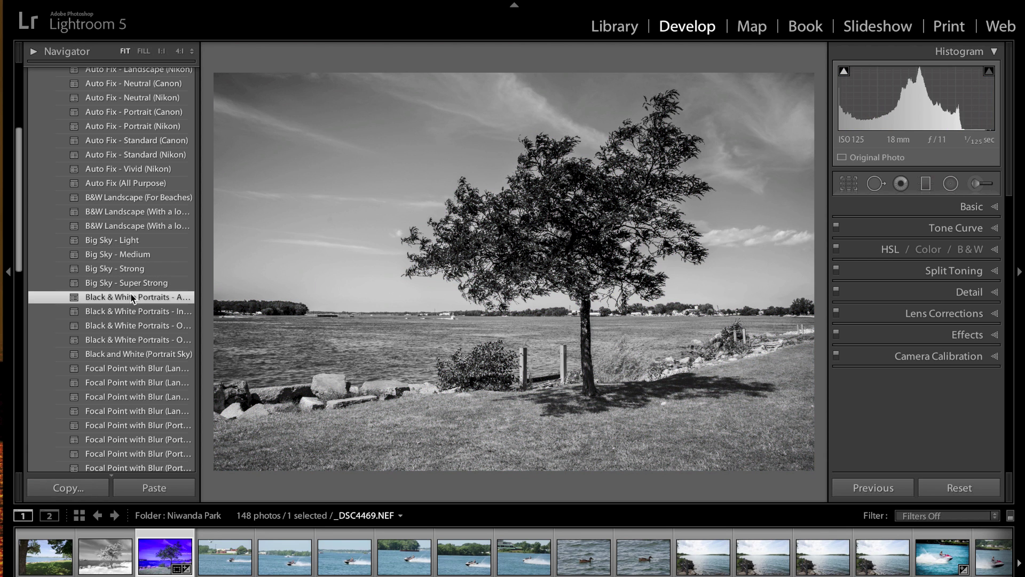